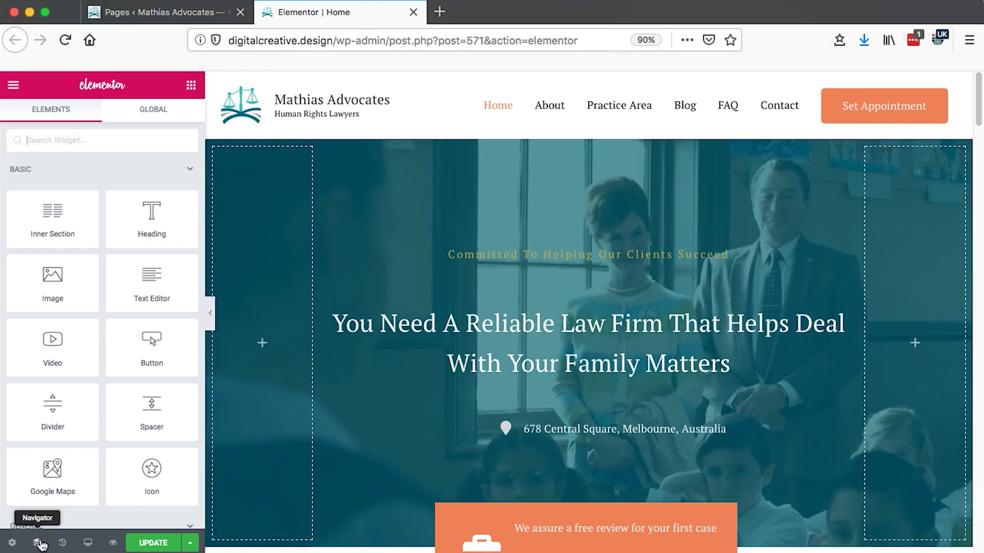
- Open the Navigator, expand the first section to show its three columns, and centre the panel
click(38, 542)
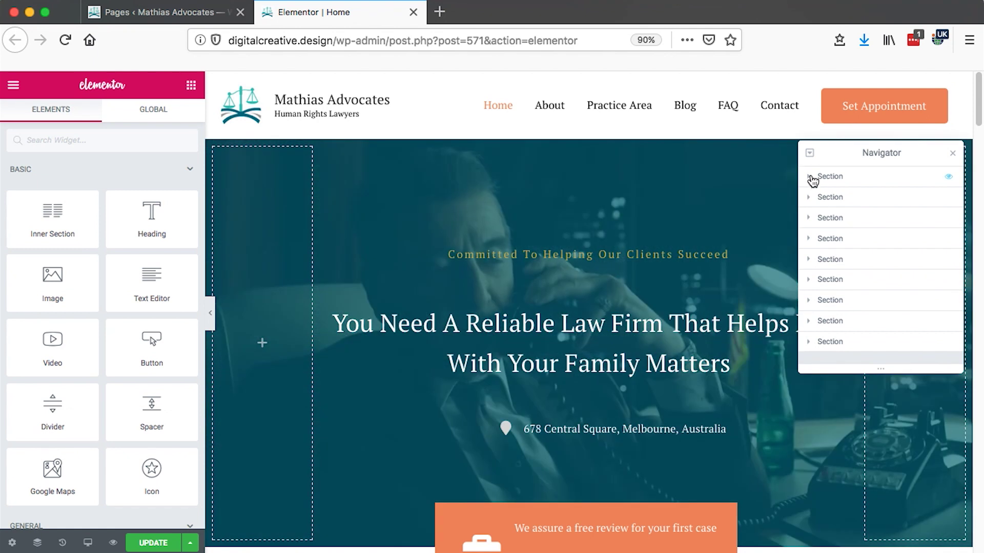
click(809, 176)
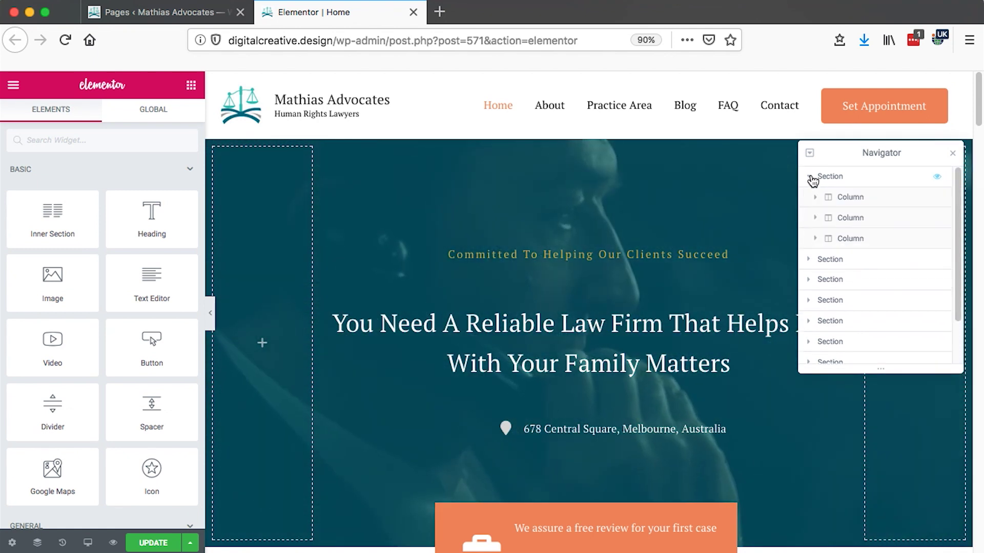
drag(839, 152, 516, 178)
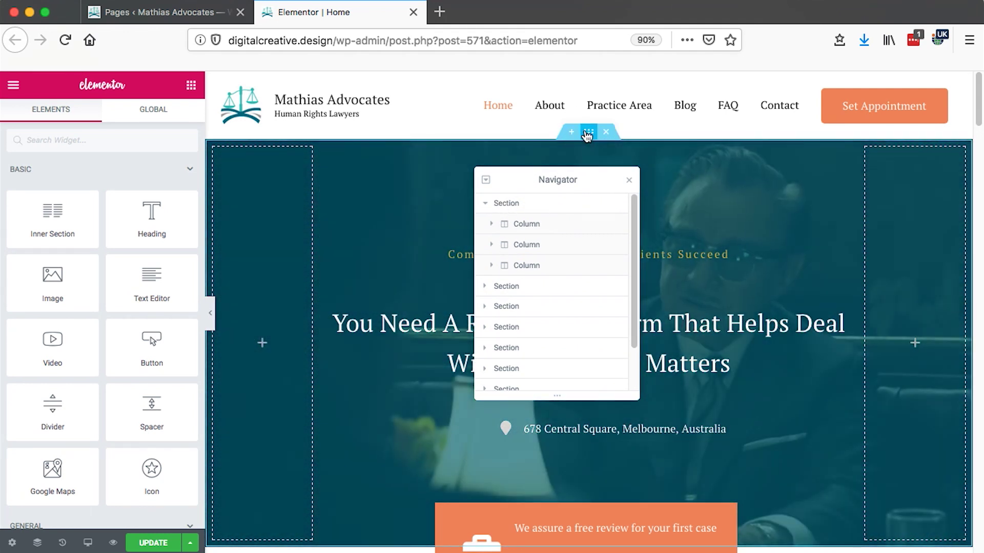
- Select the hero section, briefly hide its empty first column, then open the middle column's settings
click(587, 135)
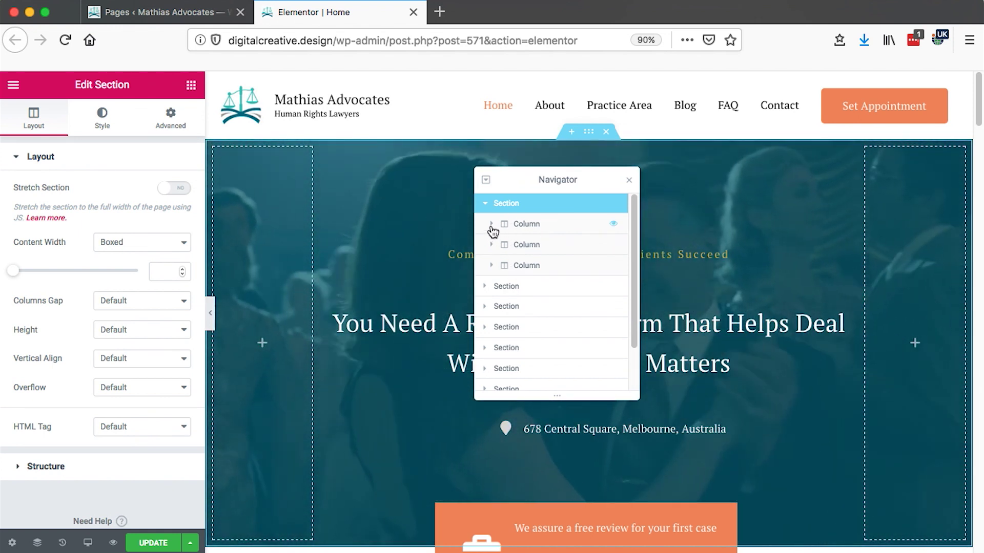
click(492, 226)
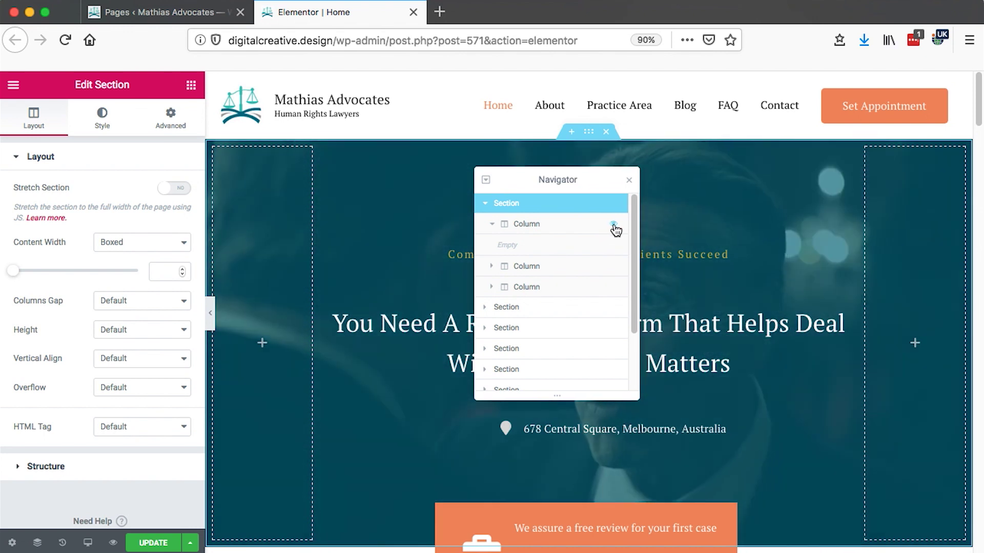
click(614, 226)
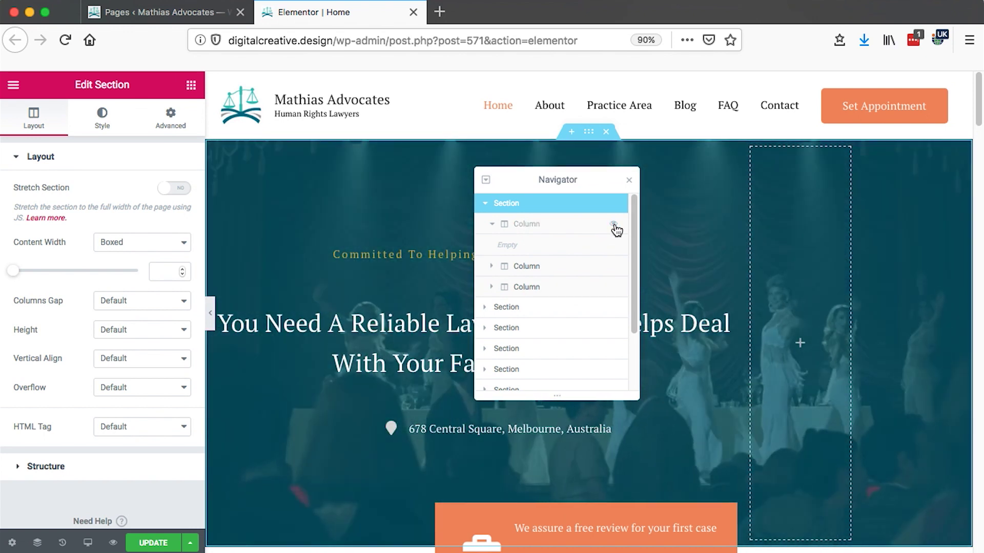
click(614, 226)
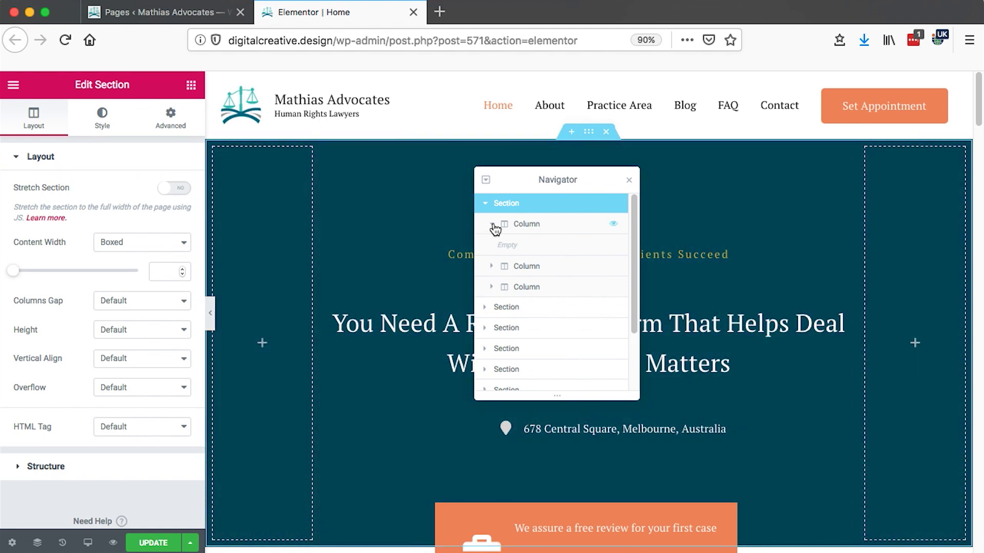
click(492, 224)
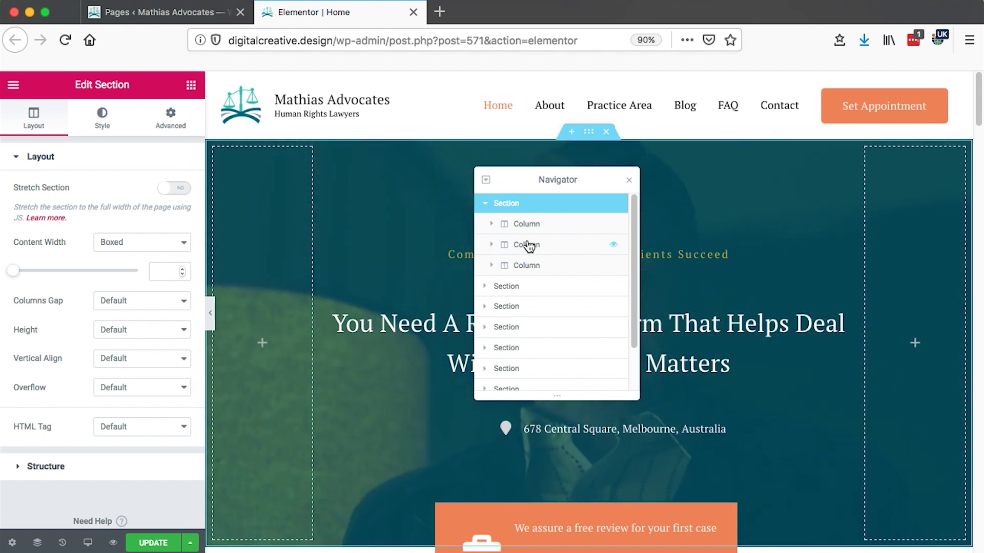
click(527, 247)
drag(518, 180, 358, 201)
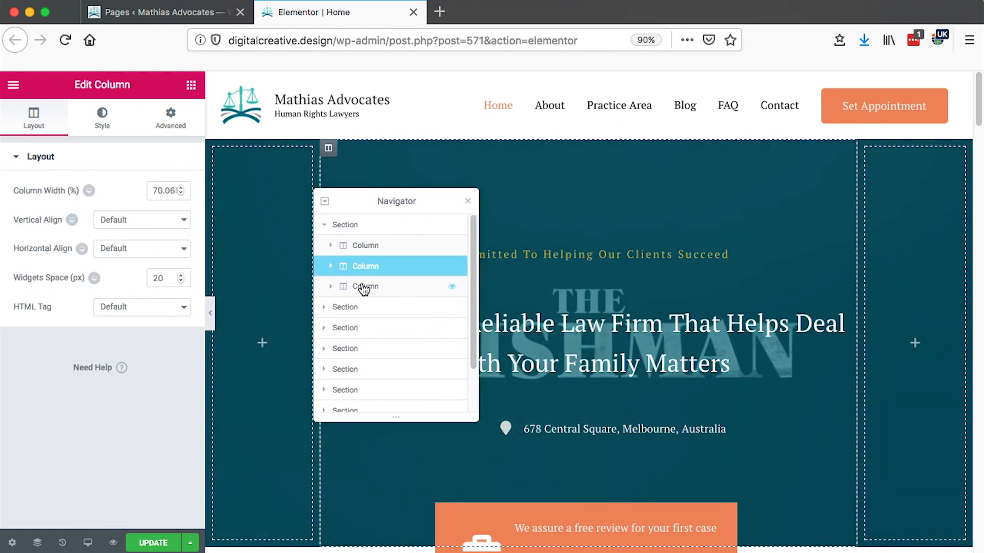
- Expand the content column's widget list and hide the hero heading, then show it again
click(331, 267)
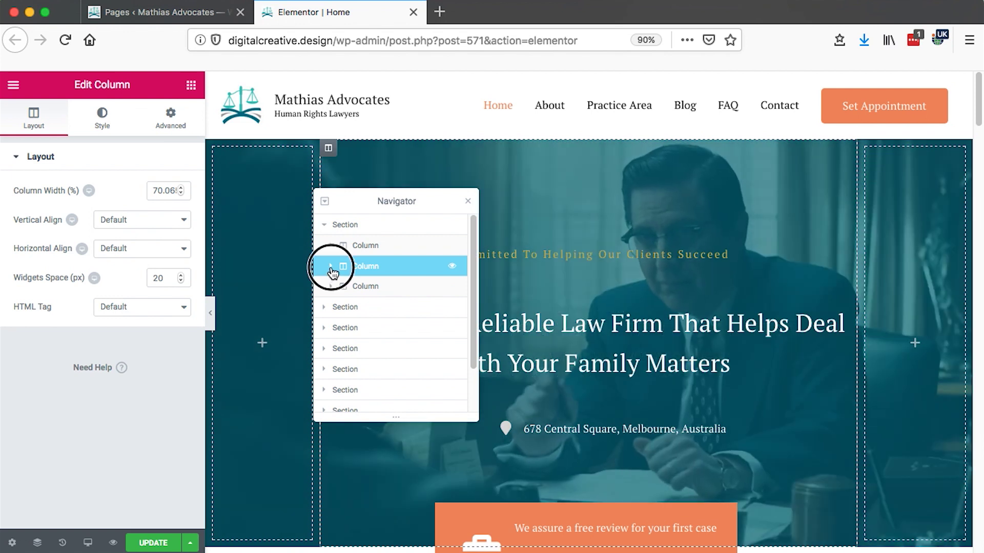
scroll(373, 339, down, 2)
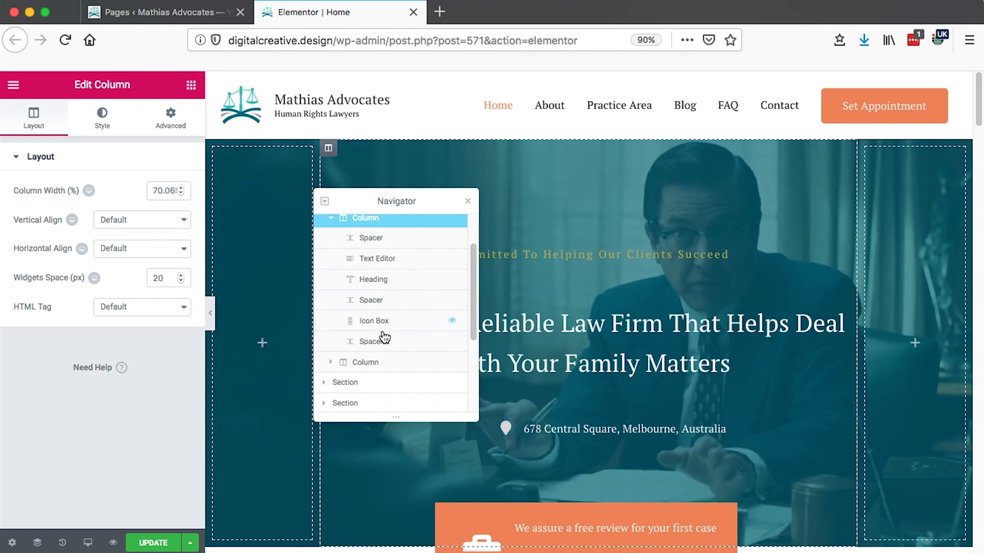
scroll(383, 337, up, 1)
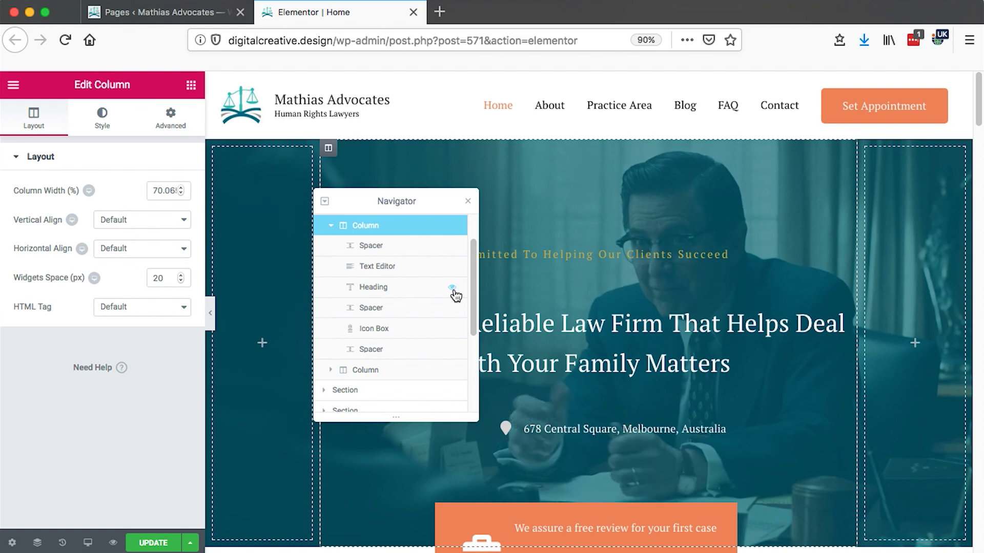
click(453, 290)
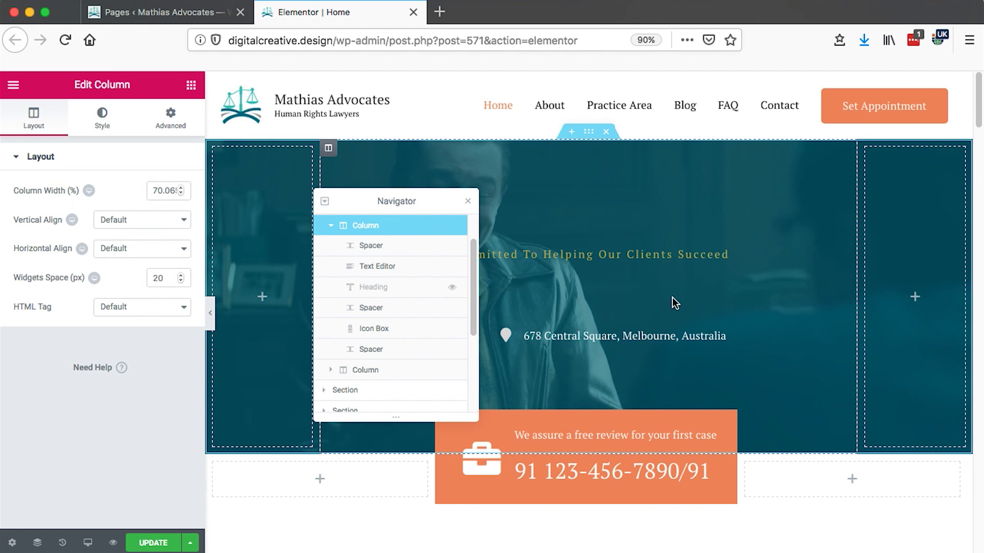
click(453, 289)
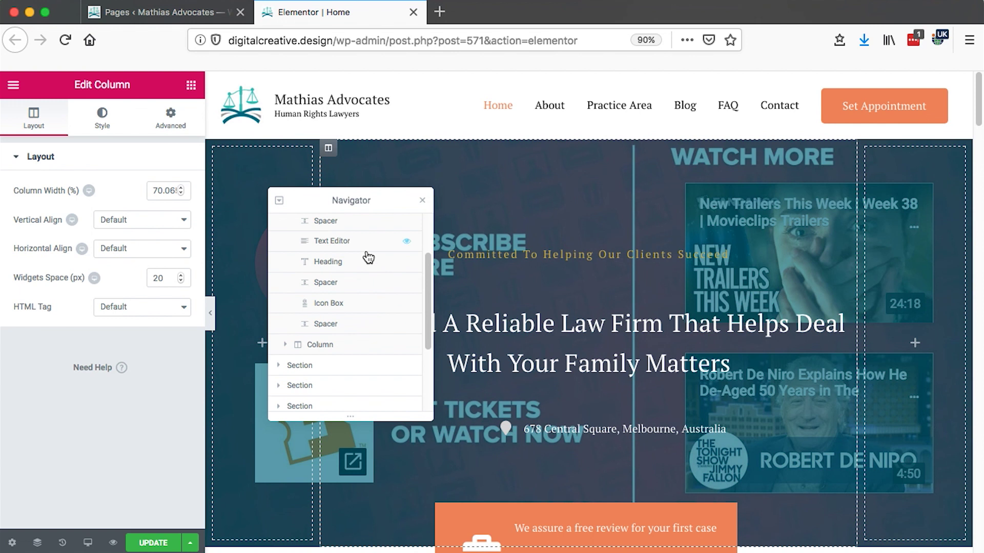
scroll(368, 257, up, 1)
- Open the settings of the content column's last Spacer widget
scroll(368, 258, up, 1)
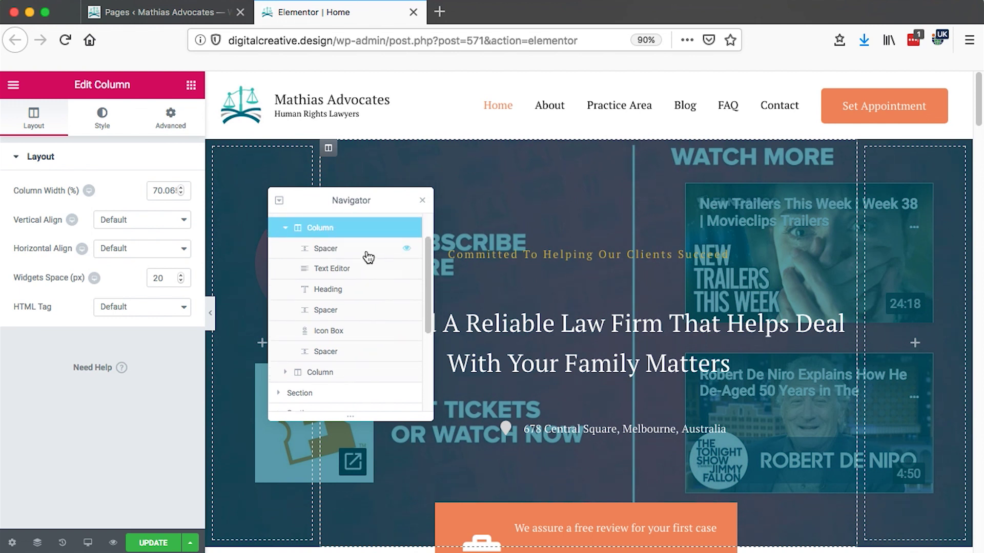
click(330, 354)
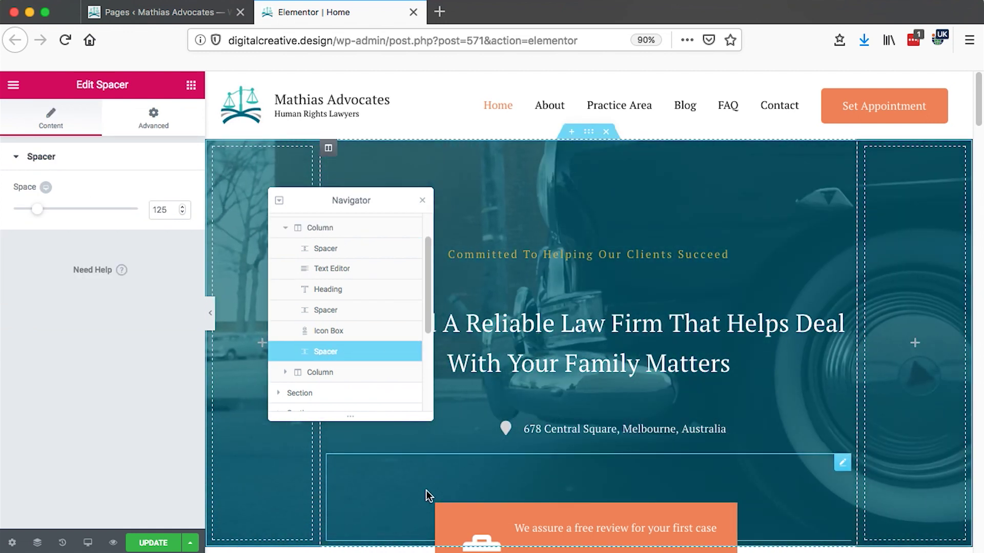
scroll(462, 474, down, 1)
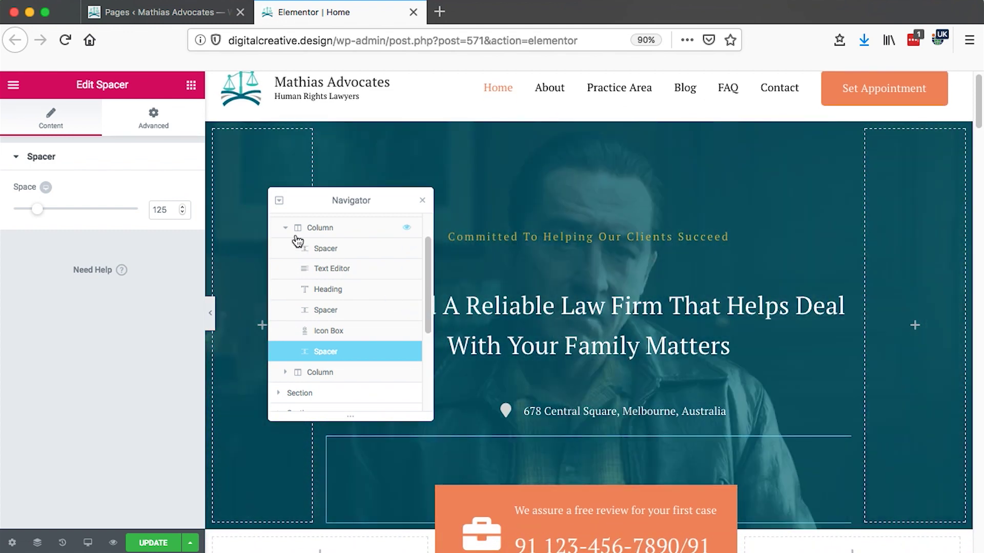
- Collapse the column and edit the 'Committed to helping our clients succeed' tagline
click(287, 229)
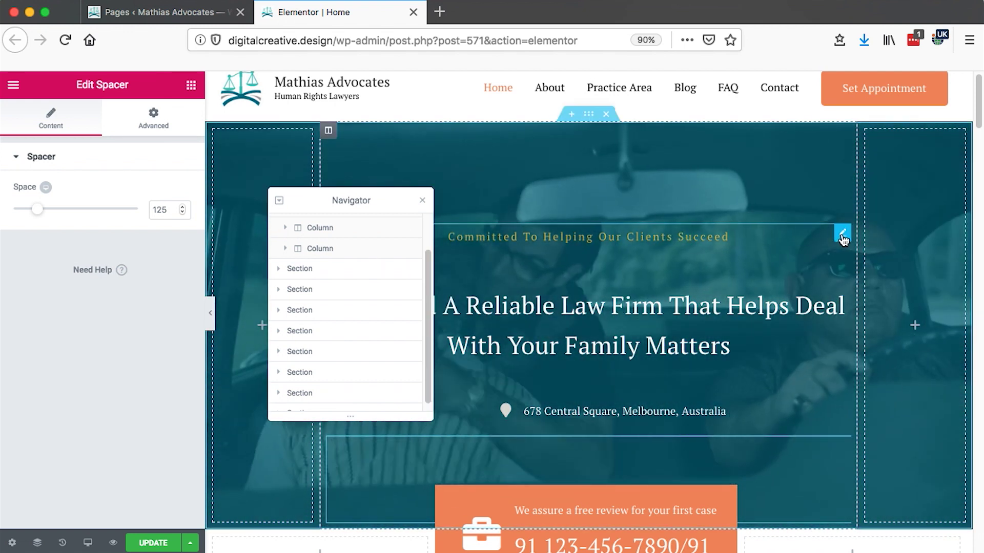
click(839, 237)
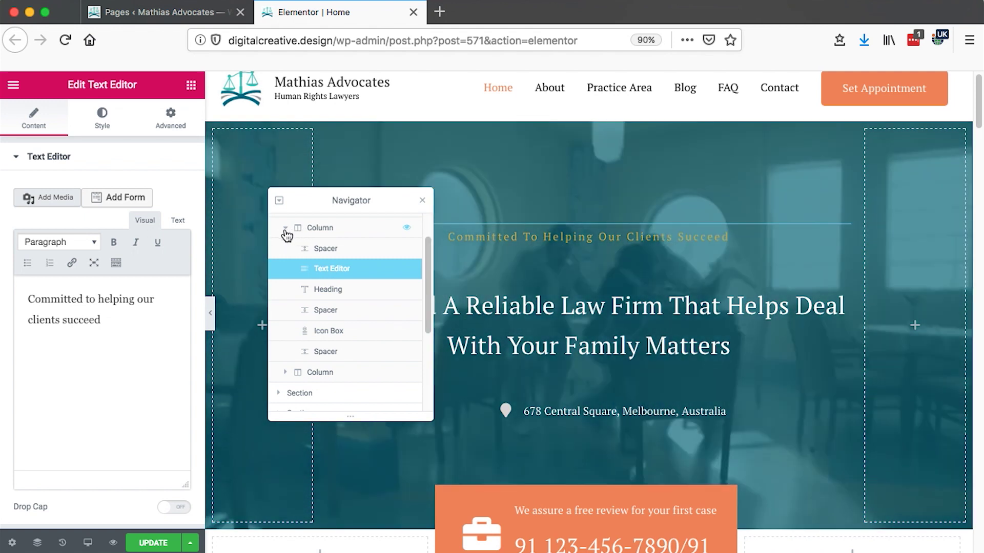
click(286, 228)
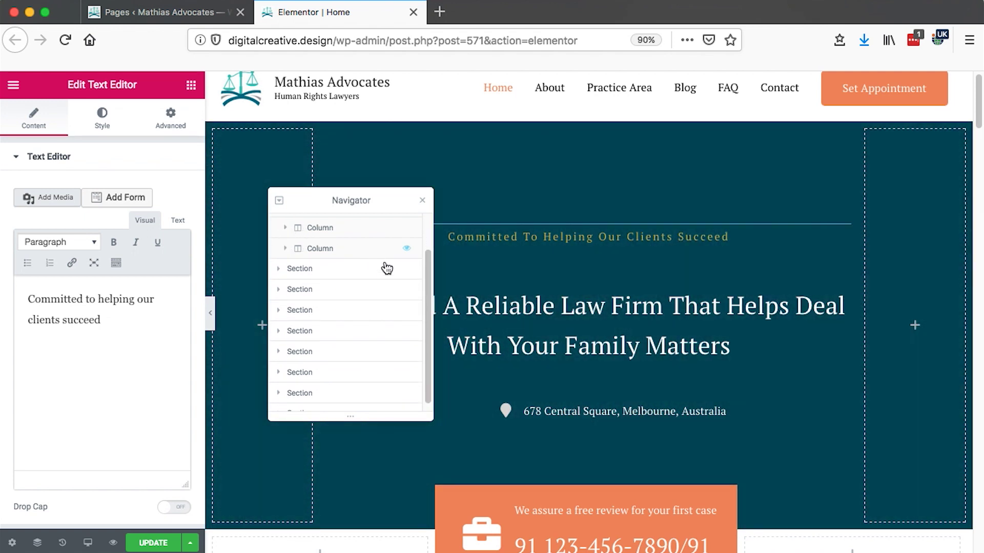
scroll(601, 348, down, 10)
scroll(600, 347, up, 5)
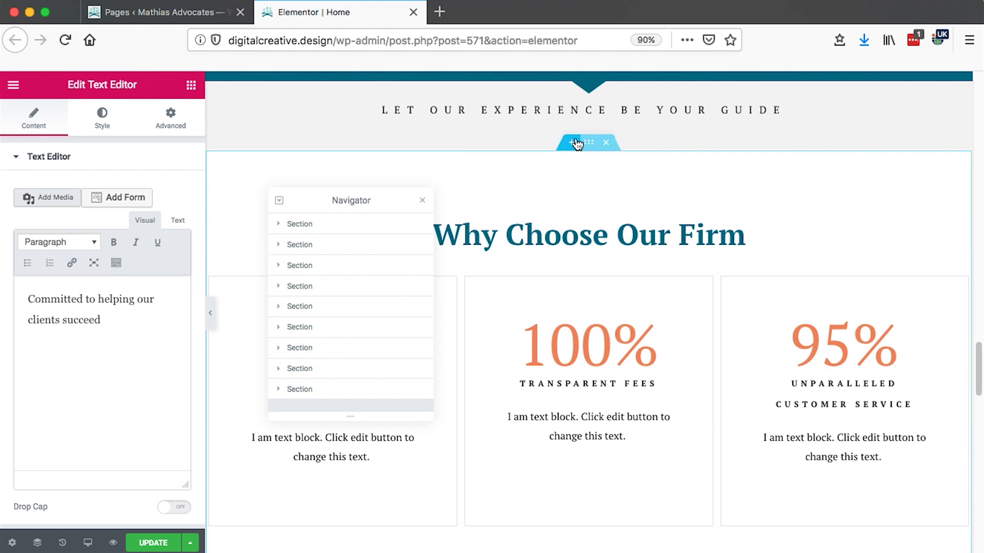
- Try moving the 100% stats column into the first slot, then undo the move
scroll(598, 183, down, 1)
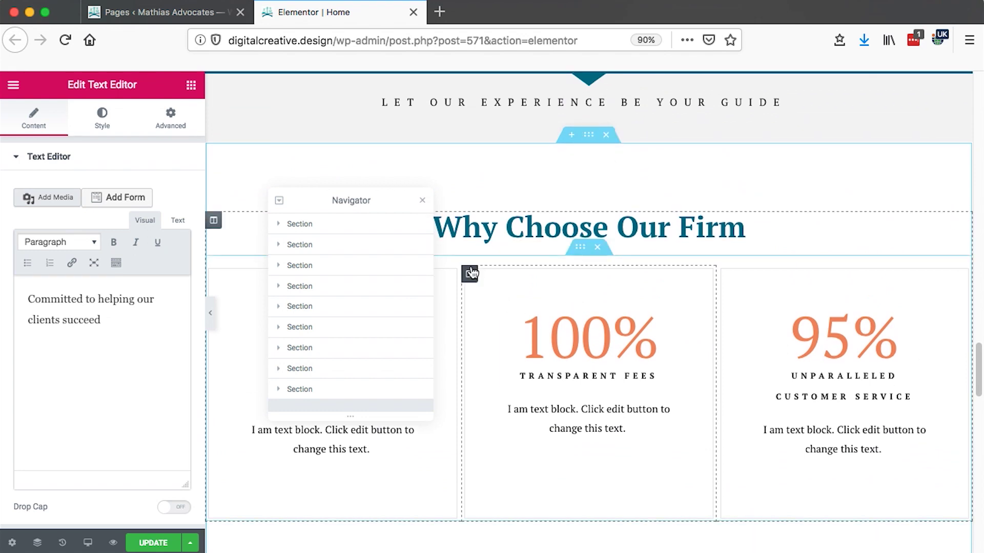
scroll(527, 417, down, 5)
scroll(530, 417, up, 1)
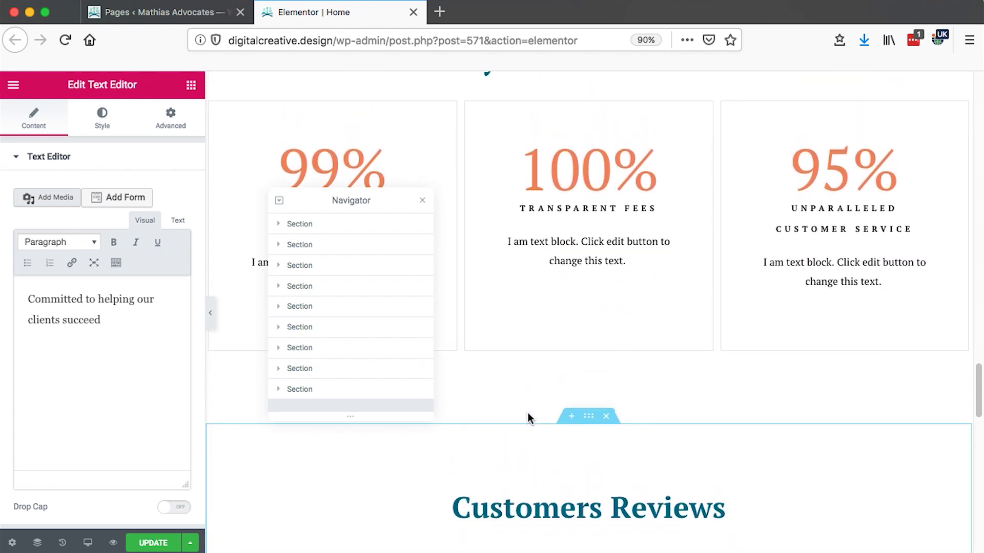
scroll(525, 389, up, 1)
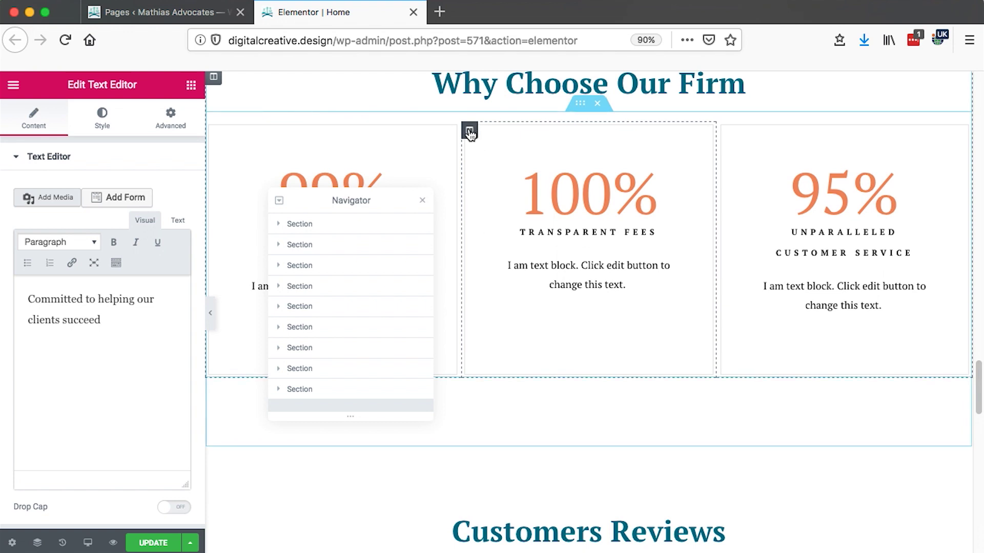
drag(469, 130, 417, 126)
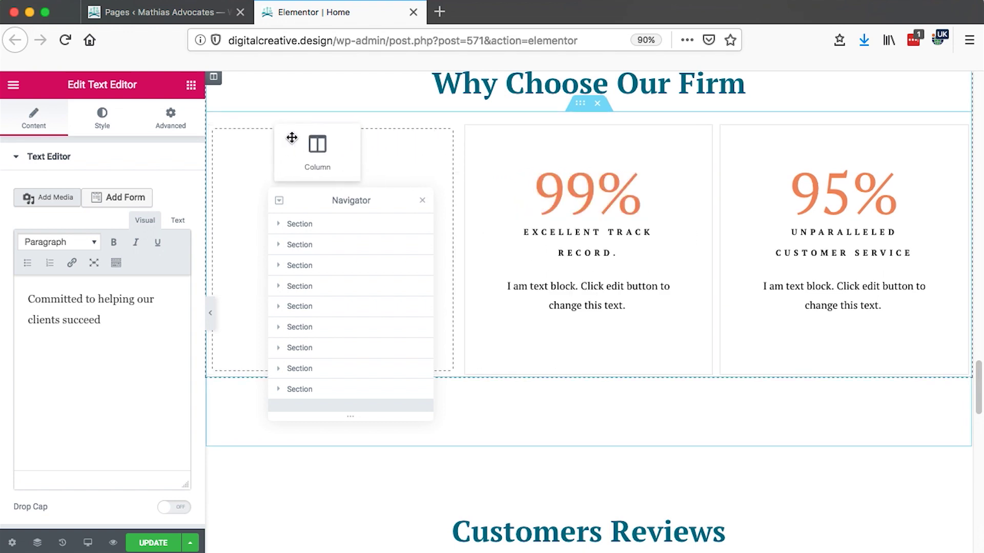
drag(292, 137, 291, 136)
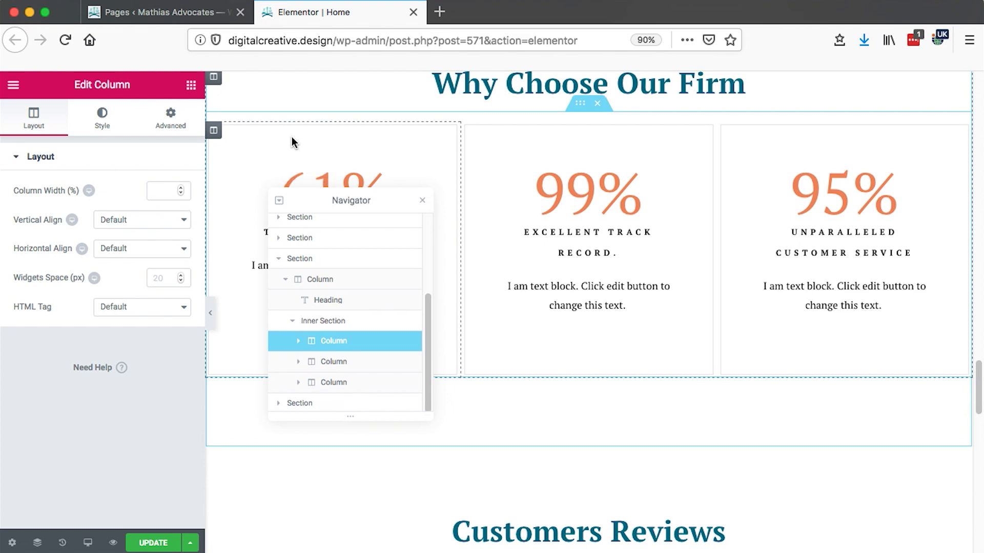
key(super+z)
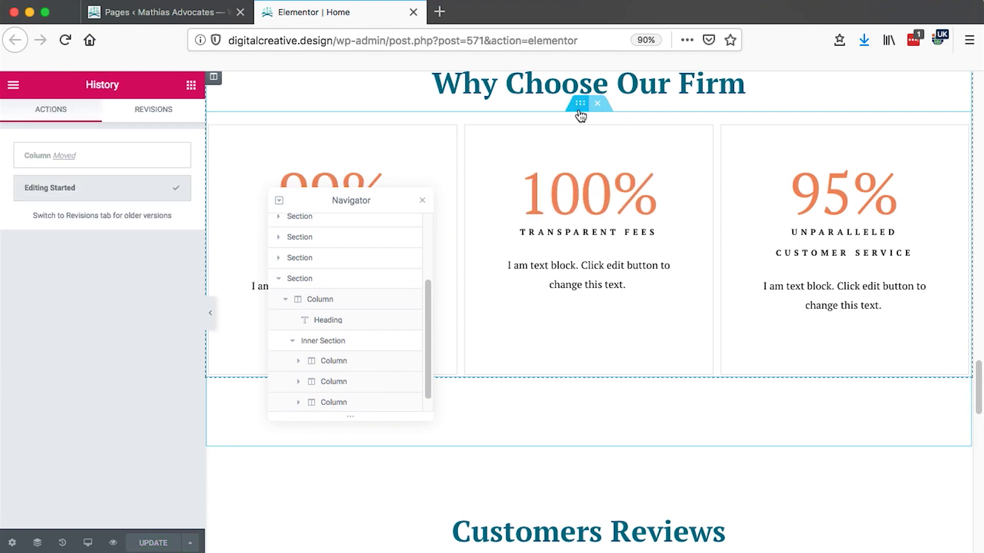
- Place the 100% Transparent Fees column ahead of the 99% and 95% columns
scroll(563, 175, up, 1)
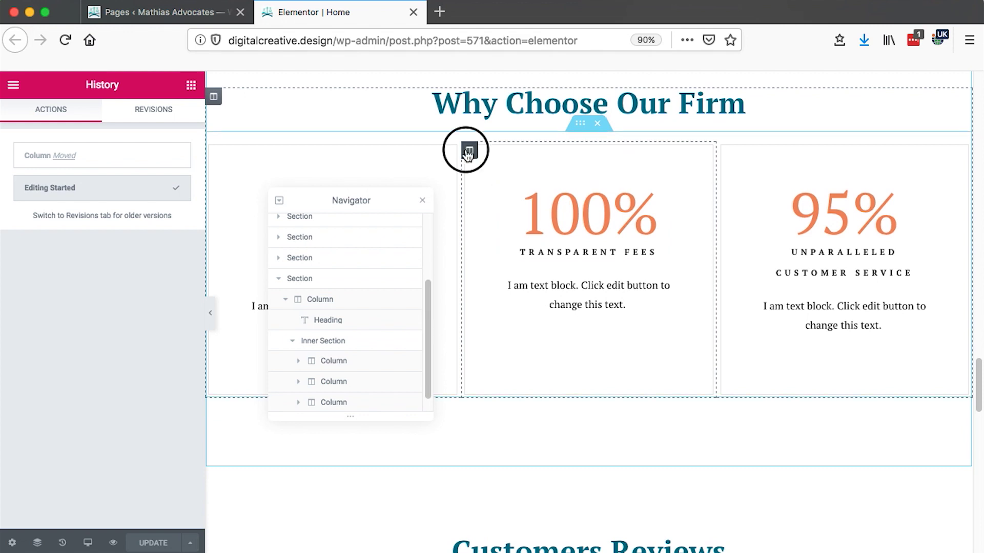
click(467, 152)
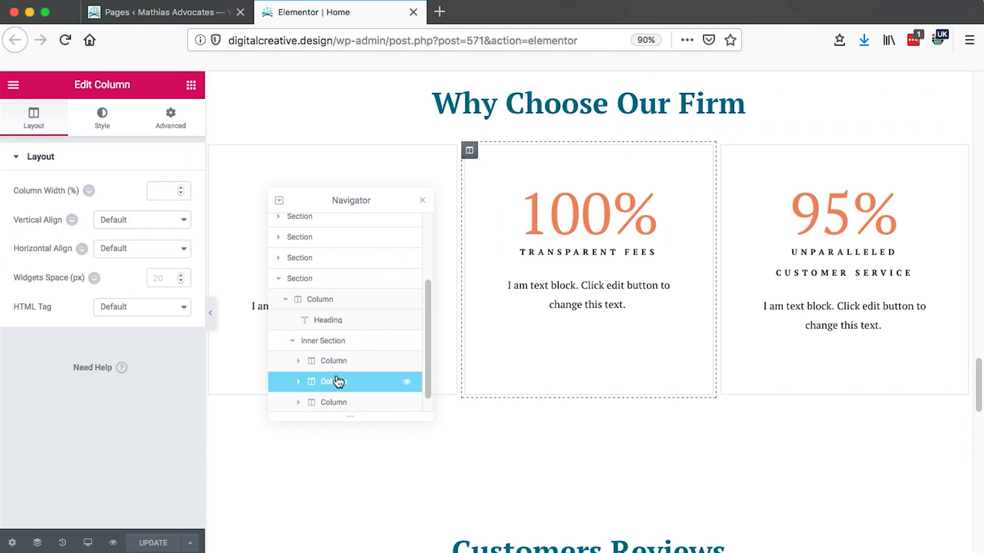
scroll(338, 382, down, 1)
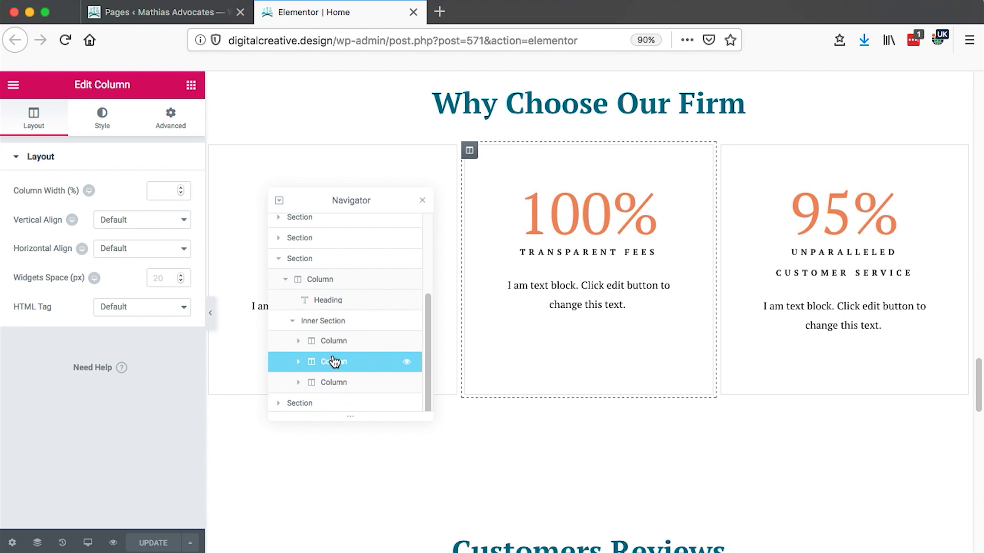
drag(334, 362, 320, 430)
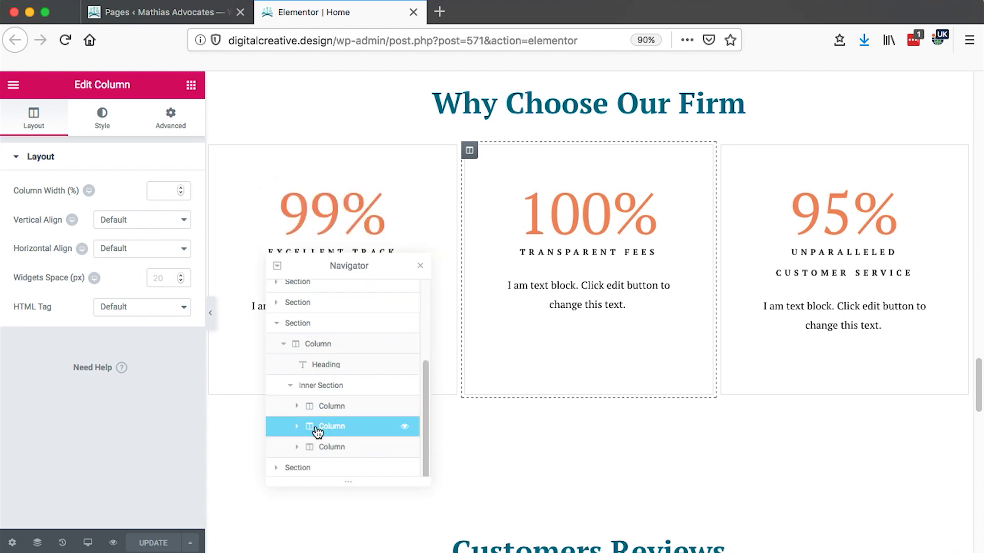
mouse_move(315, 430)
mouse_down()
mouse_move(314, 409)
mouse_move(318, 441)
mouse_move(316, 421)
mouse_move(317, 430)
mouse_up()
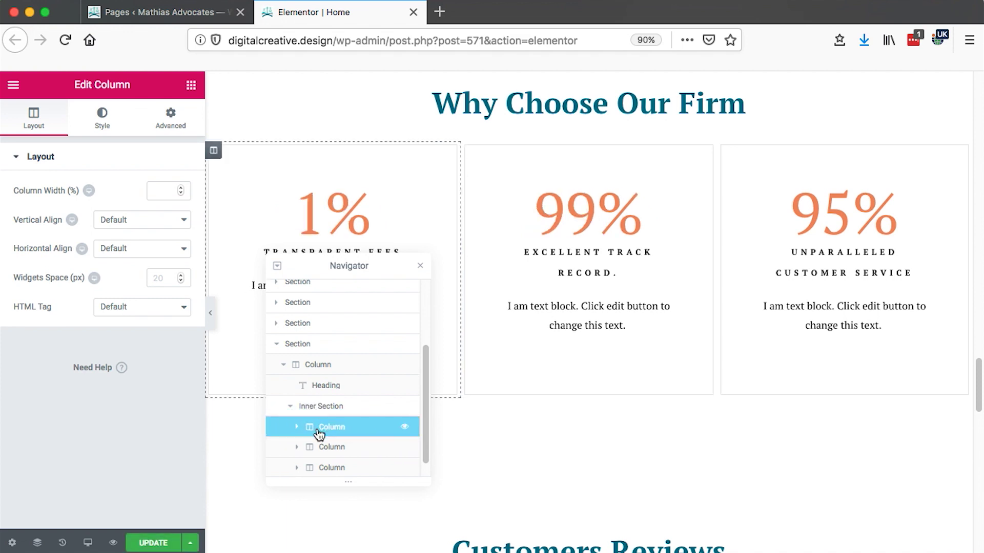
scroll(348, 408, down, 1)
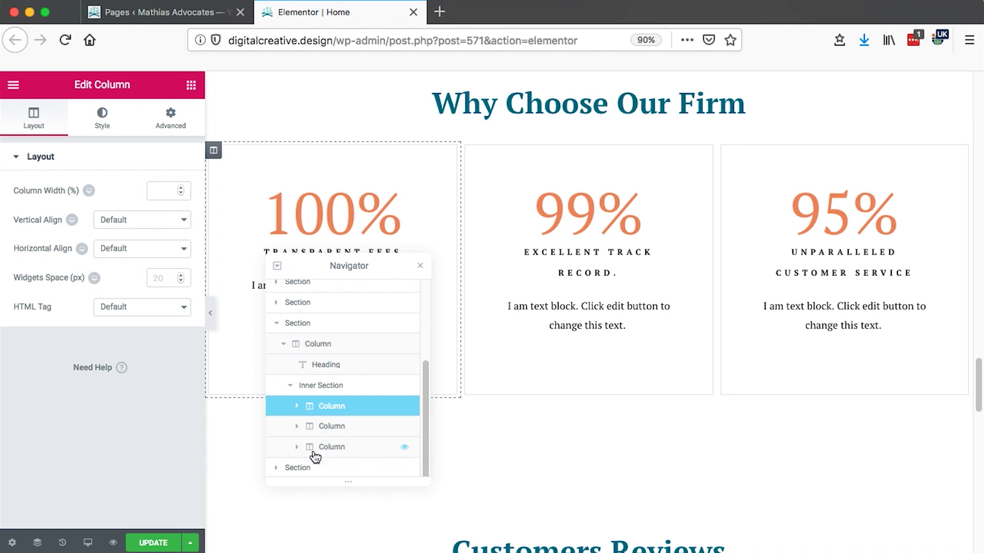
scroll(315, 456, up, 2)
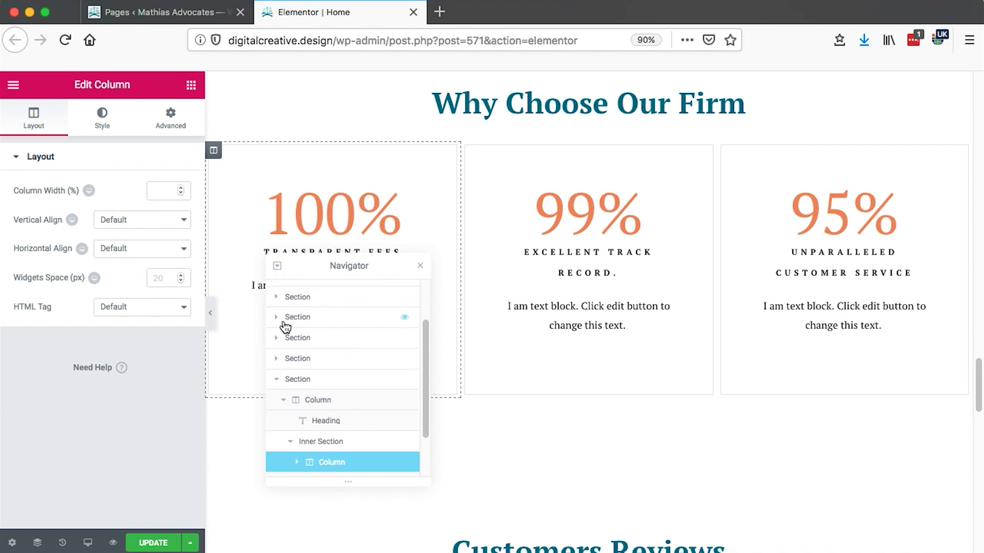
click(276, 317)
click(276, 317)
scroll(332, 454, down, 2)
right_click(334, 412)
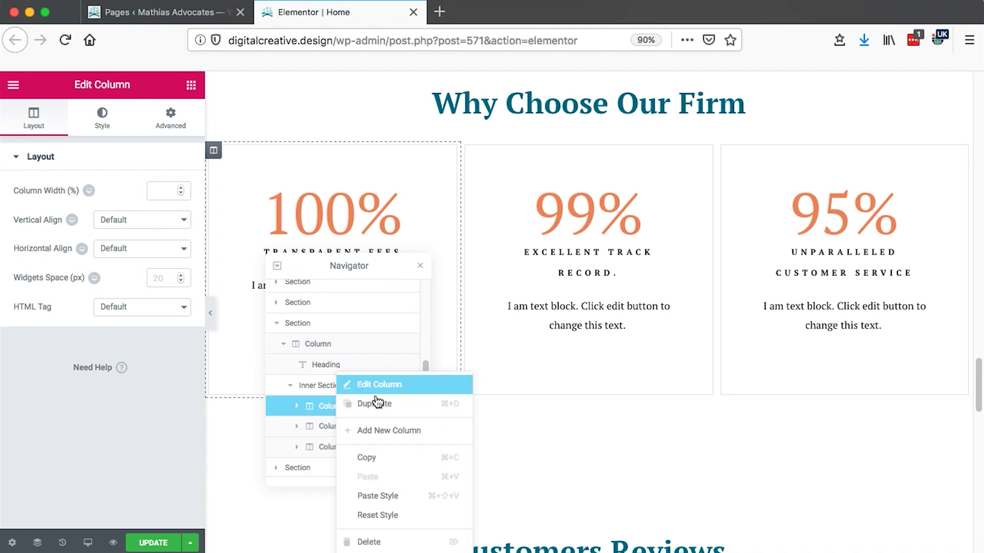
click(380, 438)
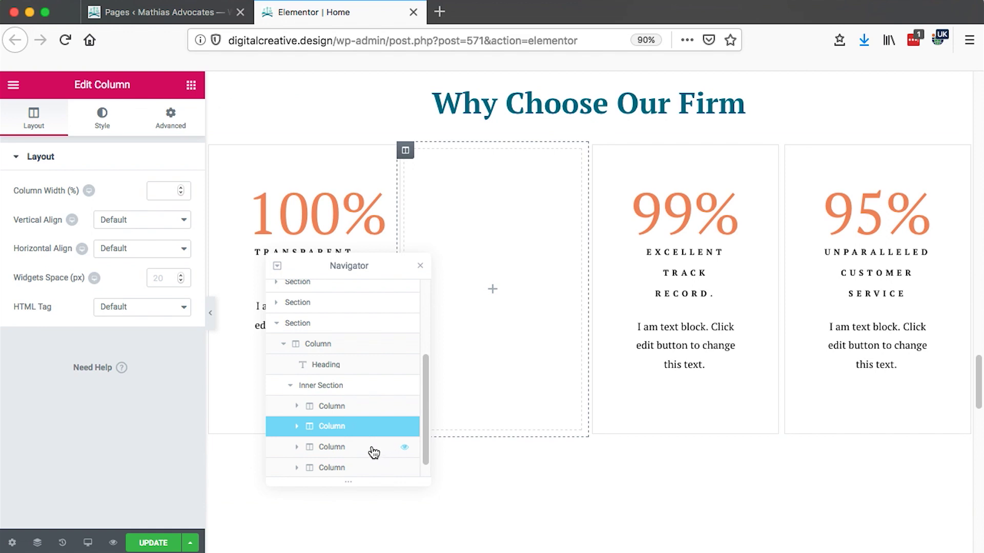
scroll(298, 444, down, 1)
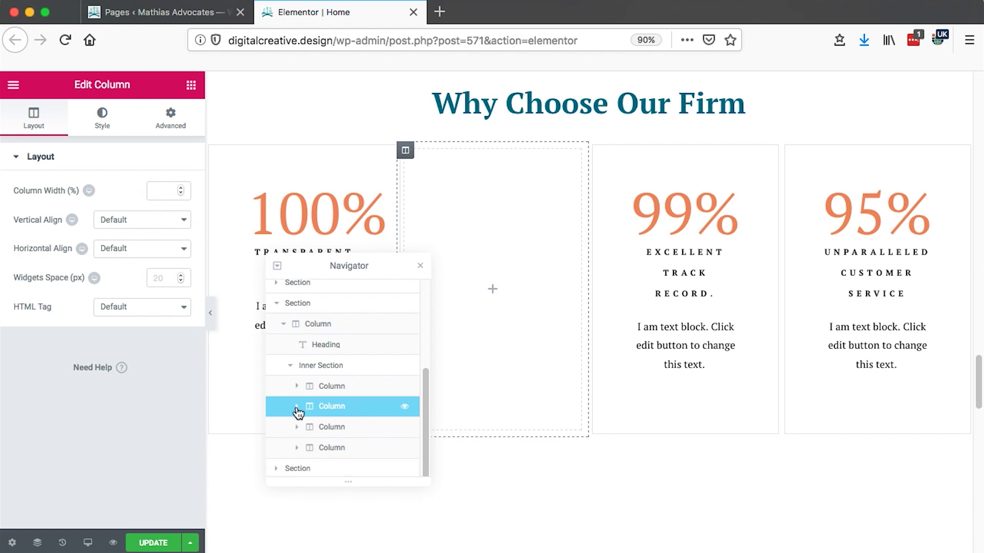
click(296, 387)
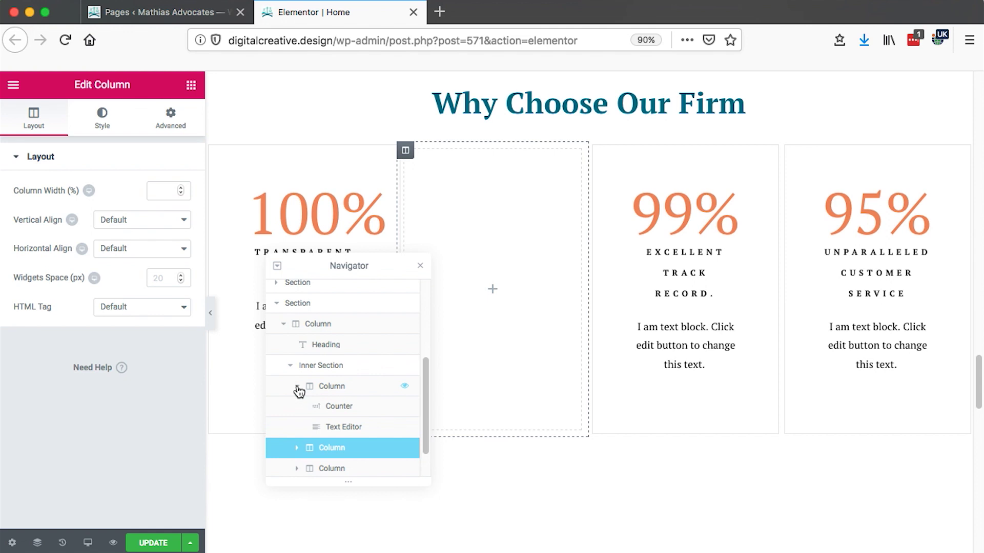
click(297, 387)
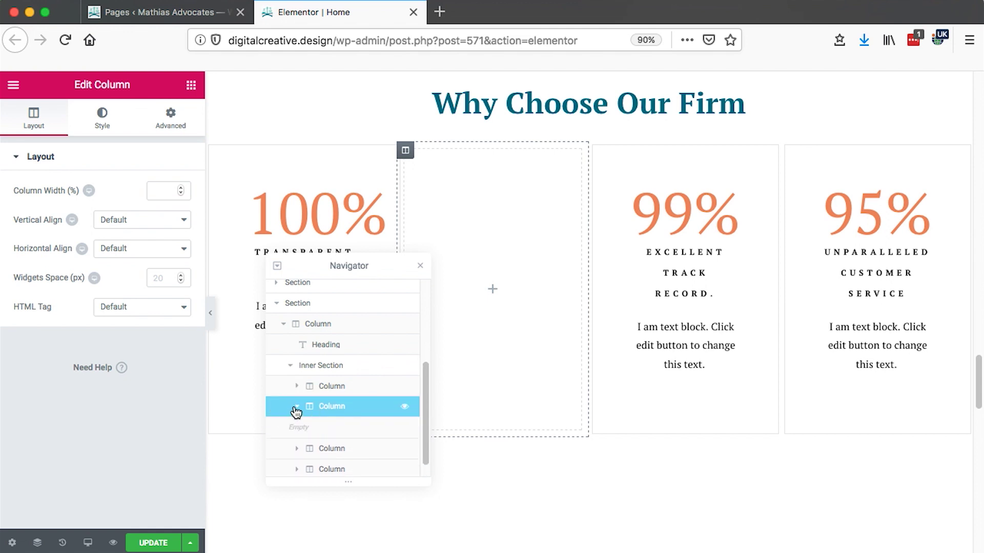
right_click(351, 406)
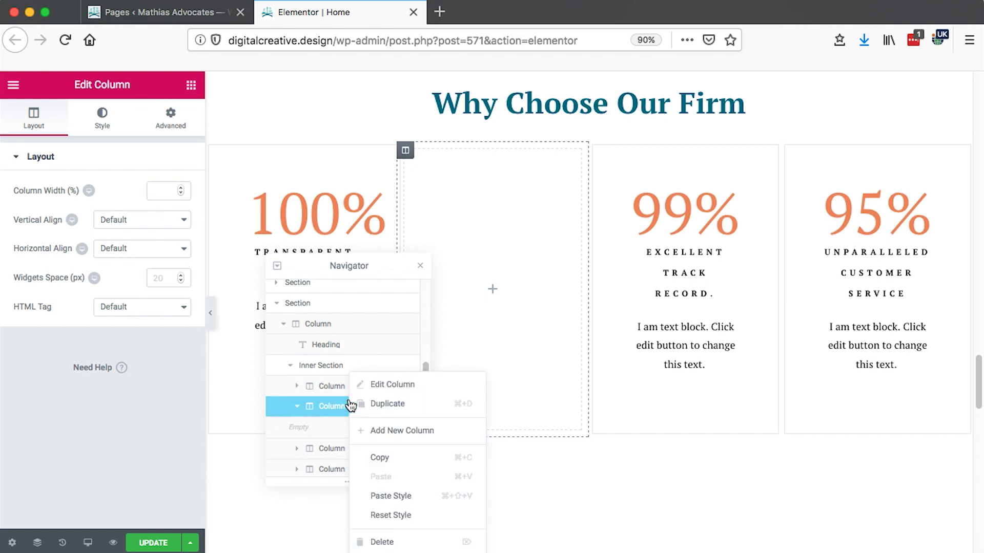
click(371, 541)
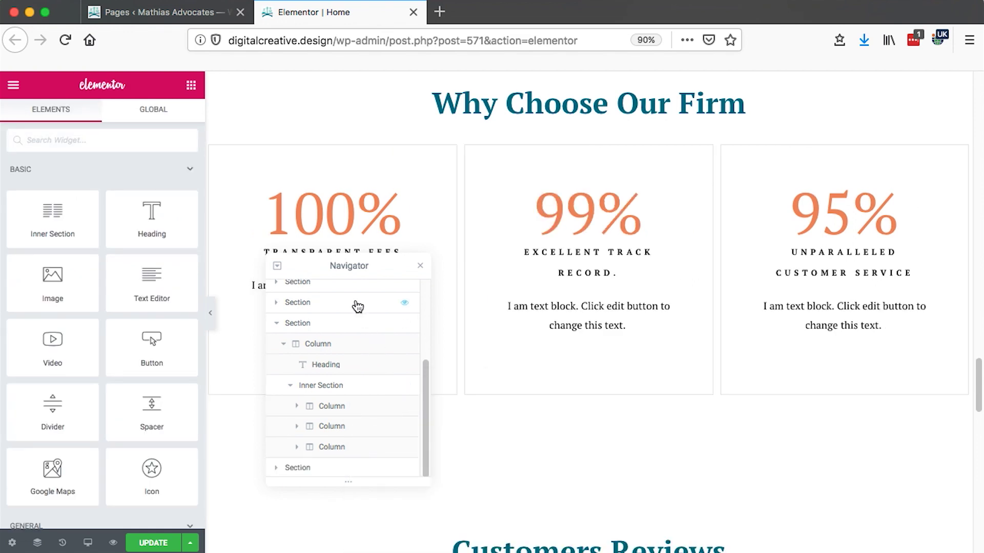
- Open the Why Choose Our Firm section's settings: Boxed width, No Gap, Middle alignment
scroll(549, 244, up, 5)
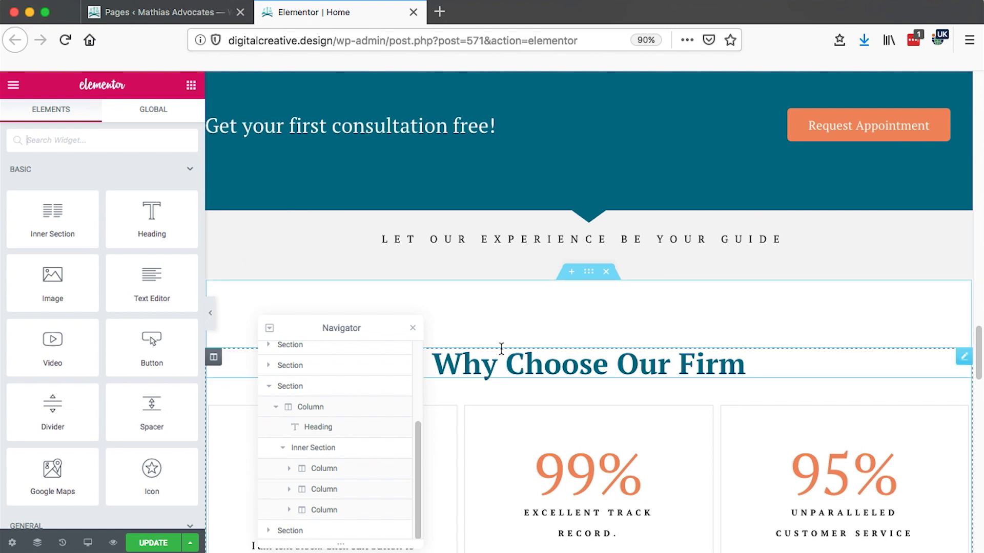
click(587, 278)
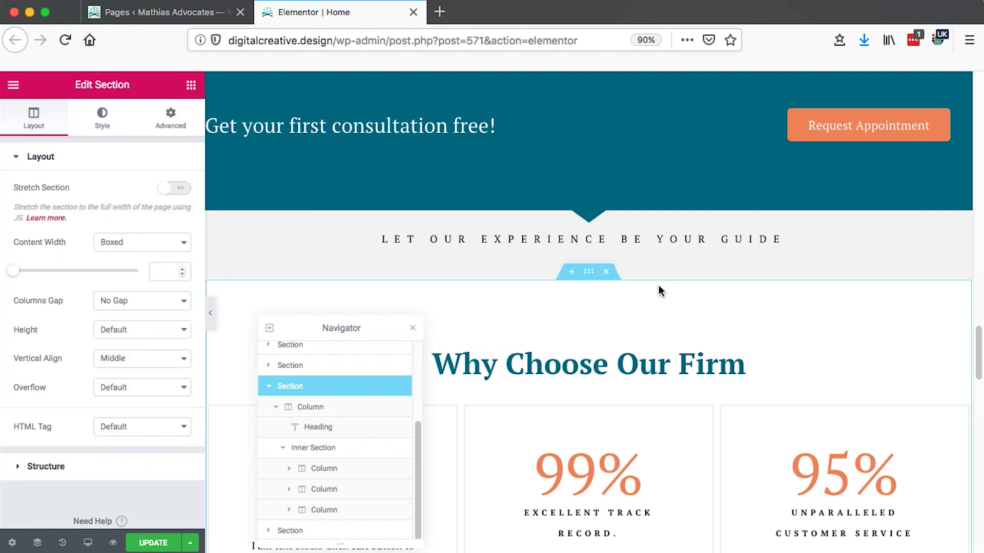
scroll(659, 285, down, 1)
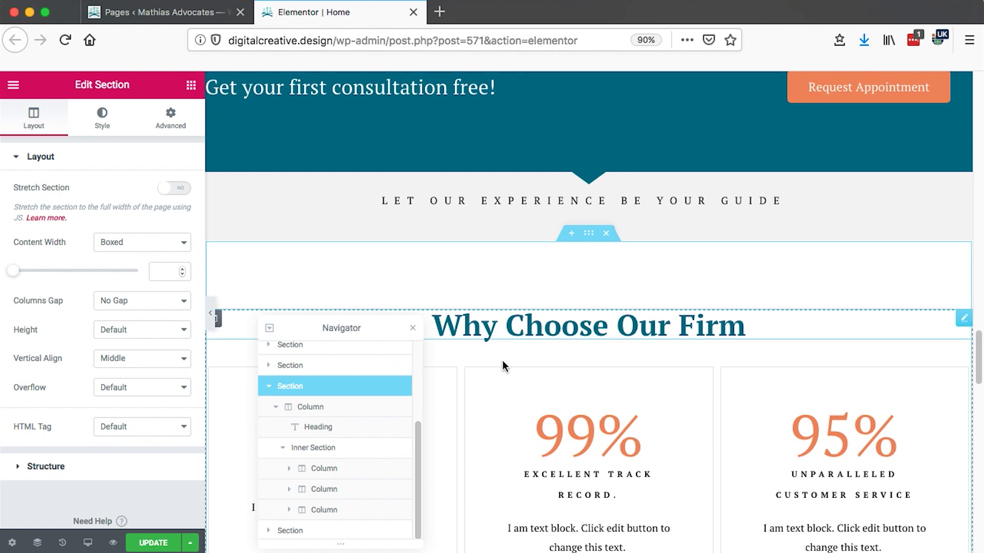
drag(416, 461, 416, 378)
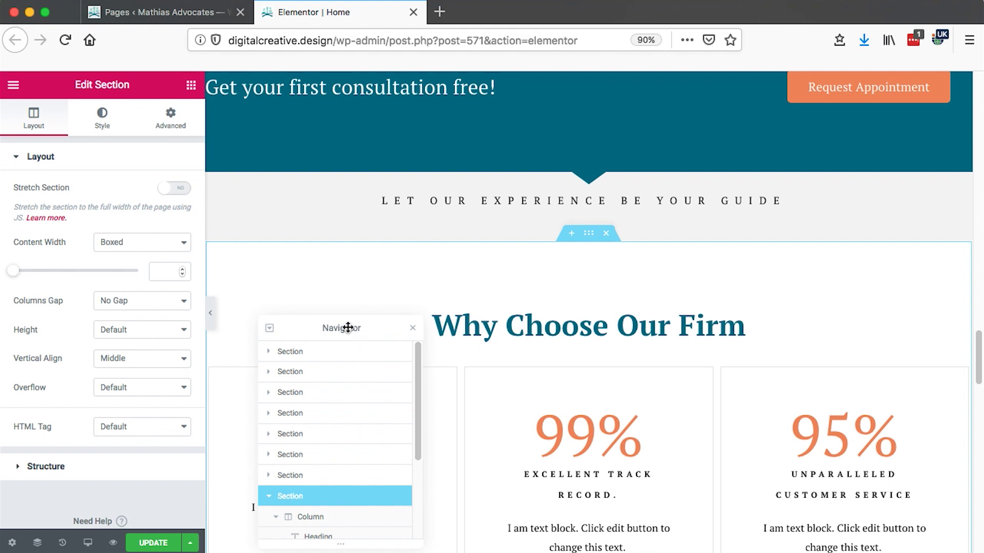
- Collapse Why Choose Our Firm in the Navigator, step through sections, and select the top hero
drag(348, 327, 340, 209)
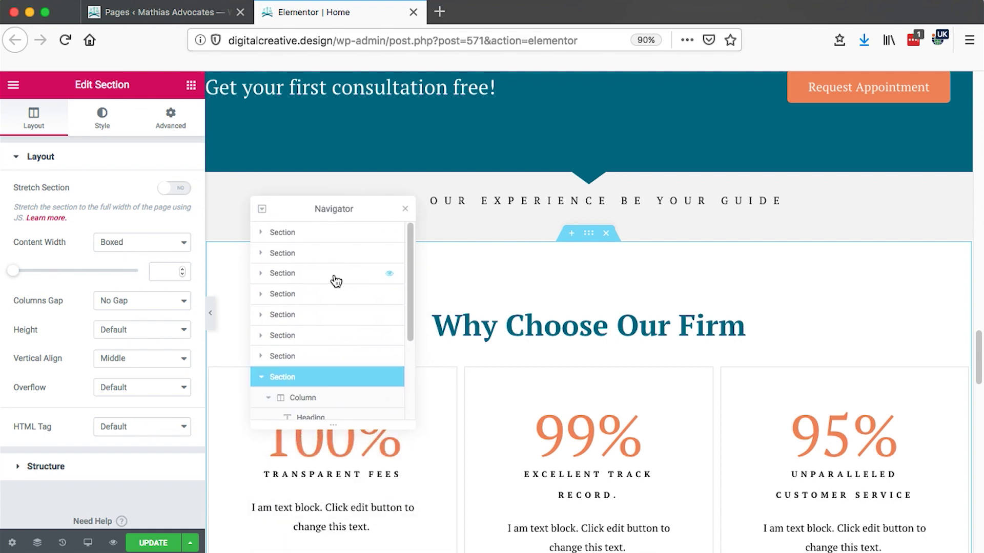
scroll(326, 353, down, 1)
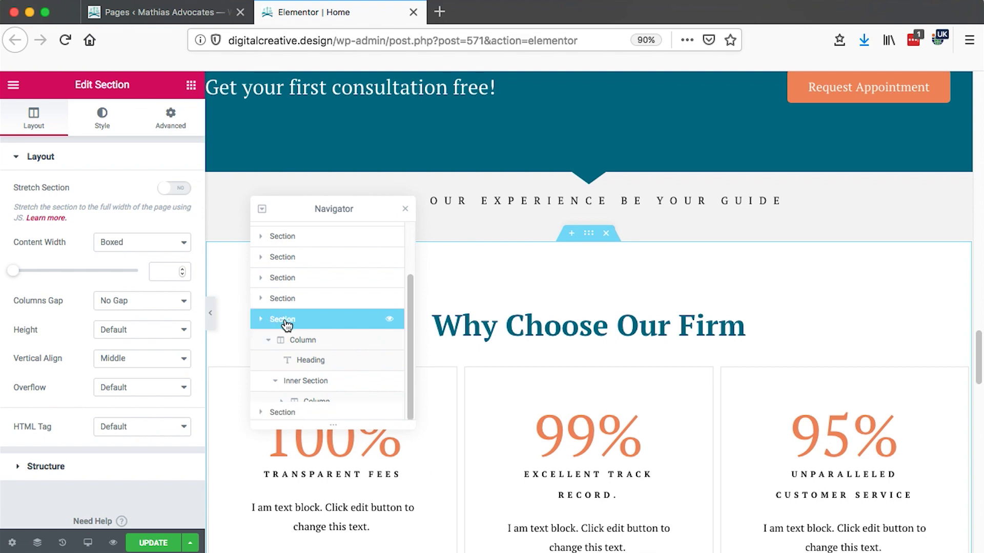
click(264, 321)
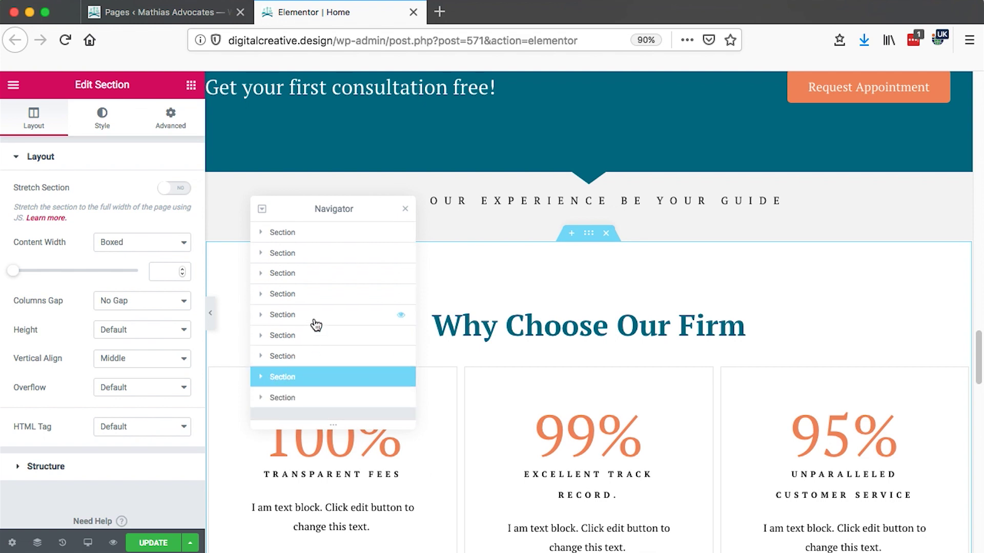
scroll(530, 229, up, 5)
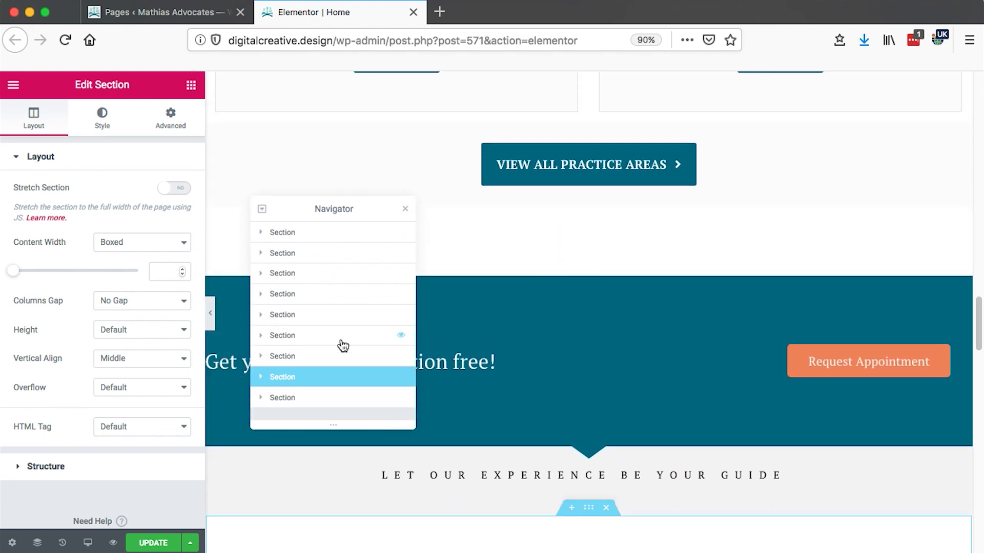
click(297, 275)
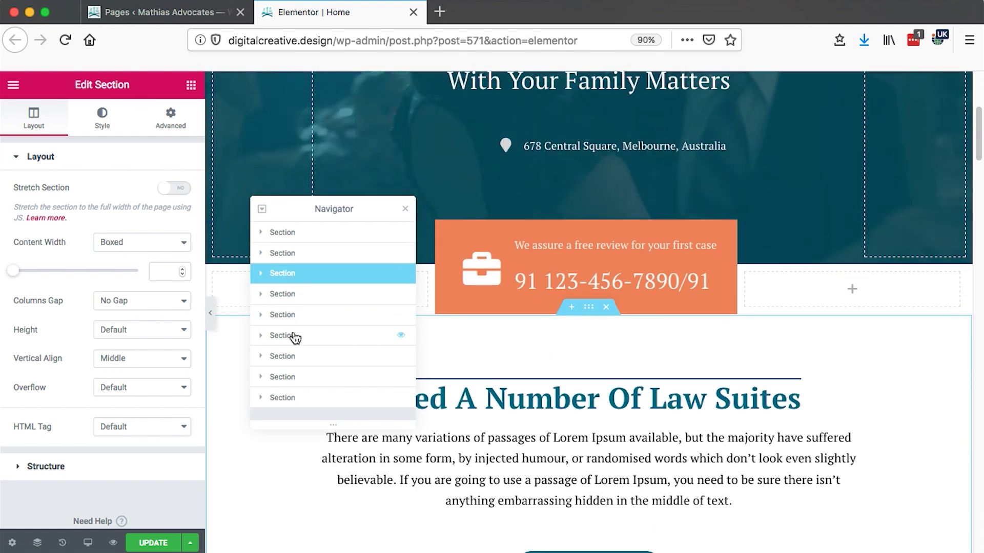
click(287, 355)
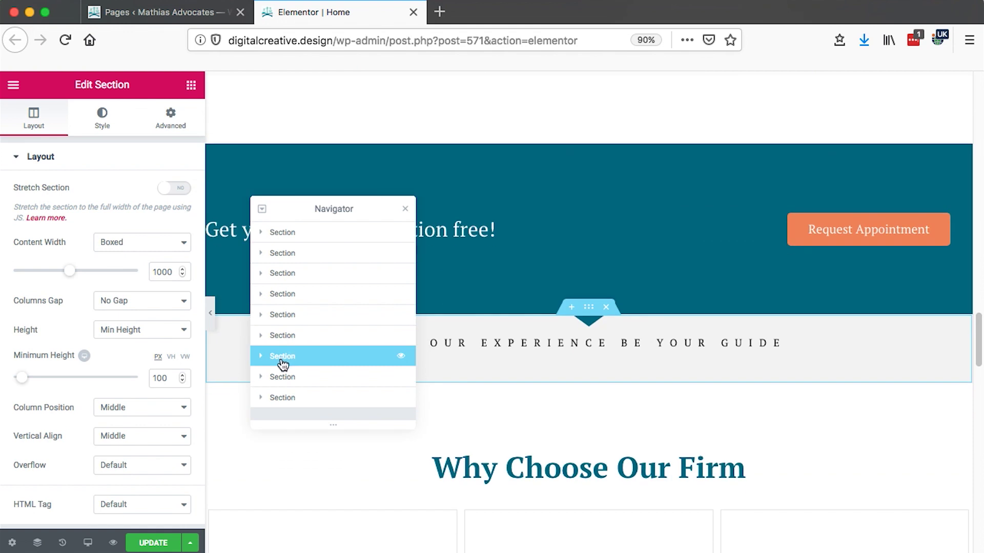
click(282, 358)
click(301, 339)
click(287, 233)
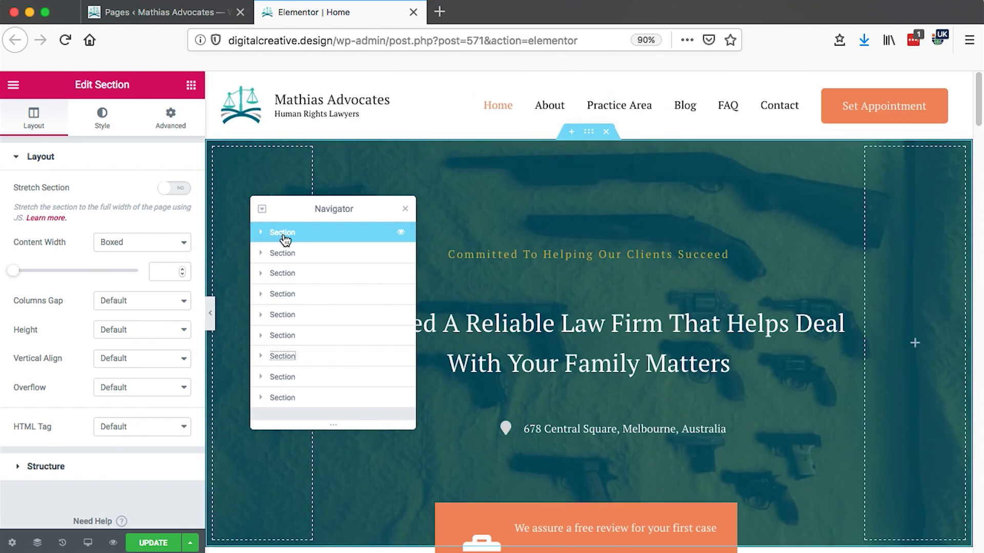
- Rename the first three sections Section1, Section2 and Section3 in the Navigator
double_click(283, 233)
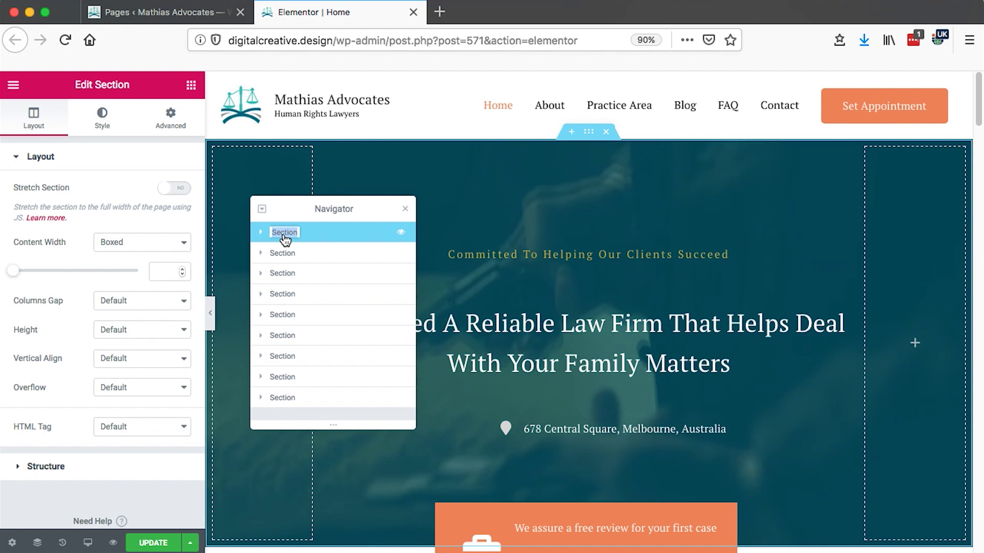
text(Section1)
key(Return)
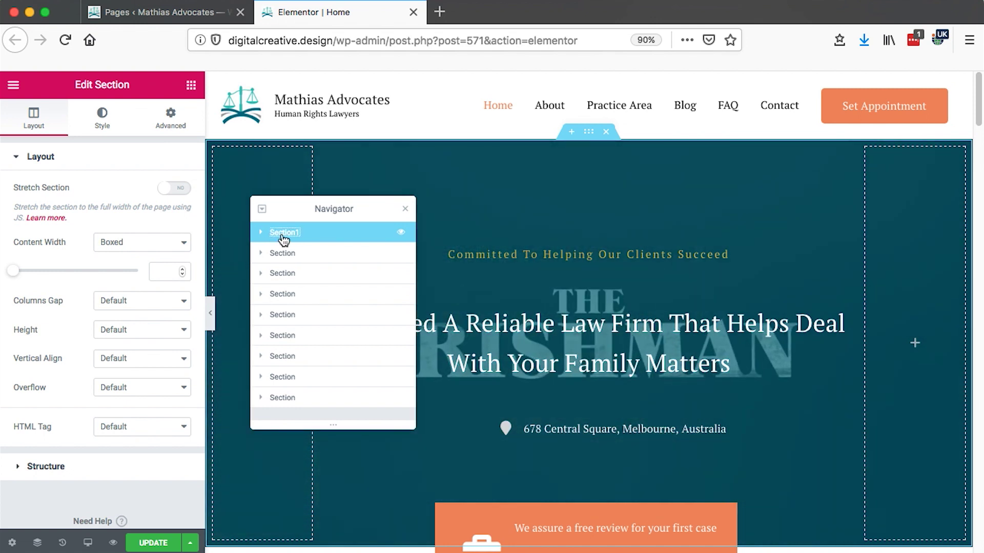
double_click(283, 253)
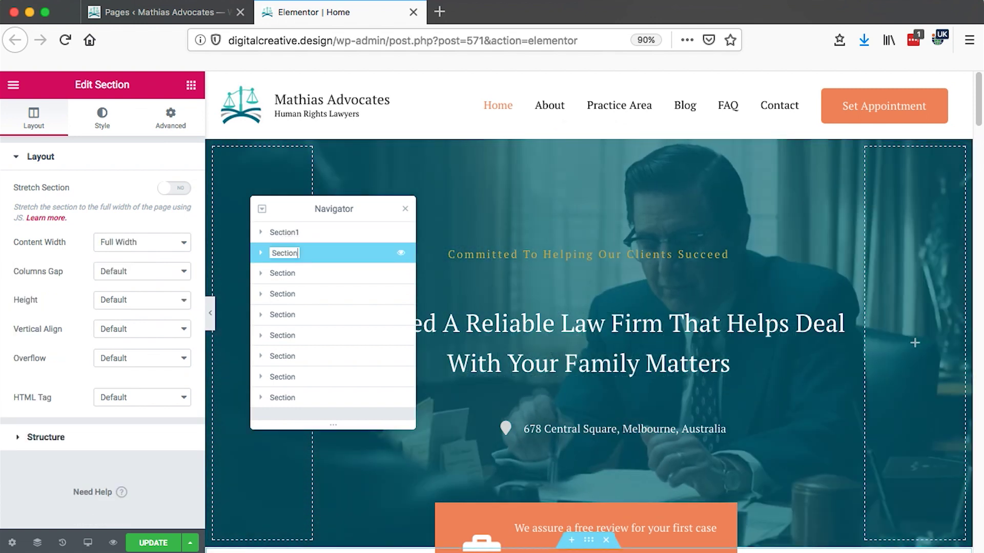
text(Section2)
key(Return)
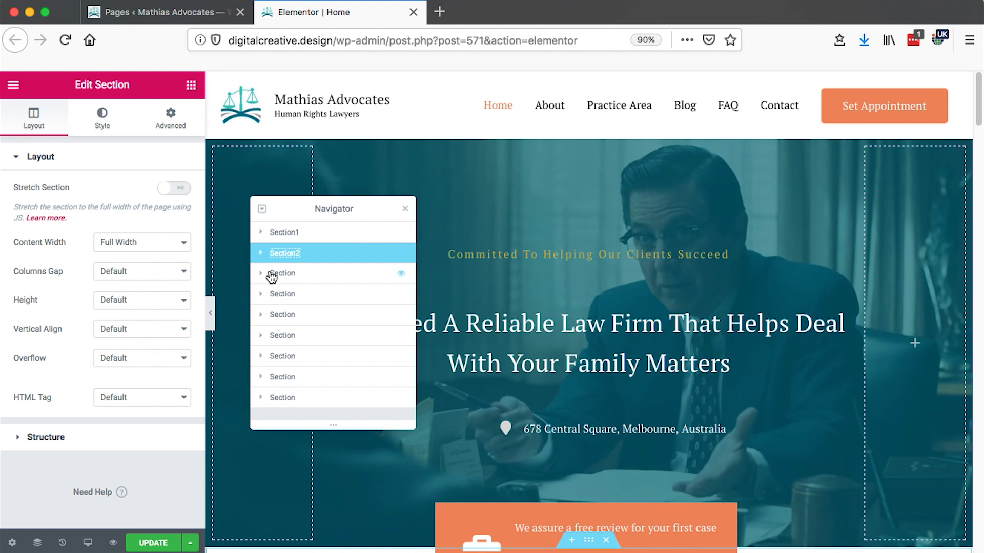
double_click(285, 274)
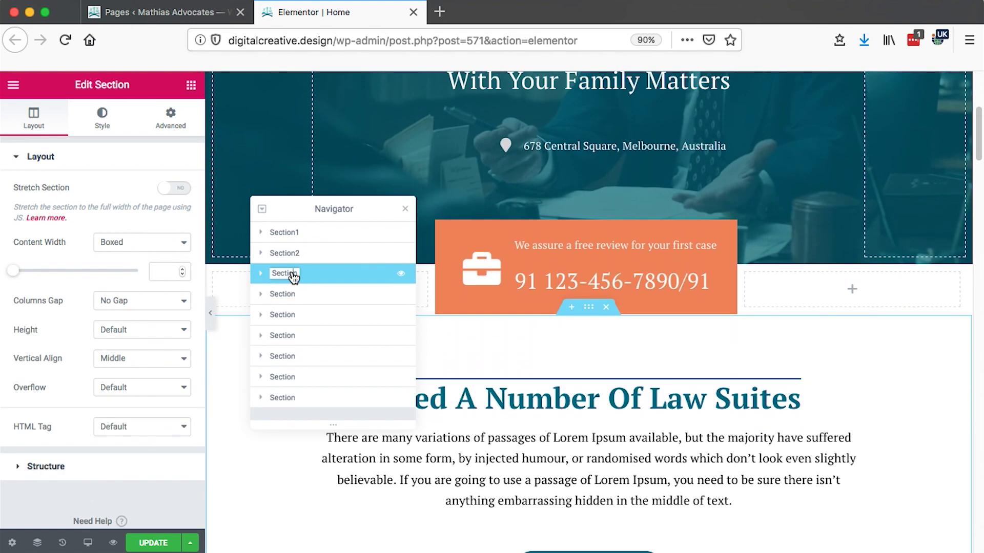
key(Right)
text(3)
key(Return)
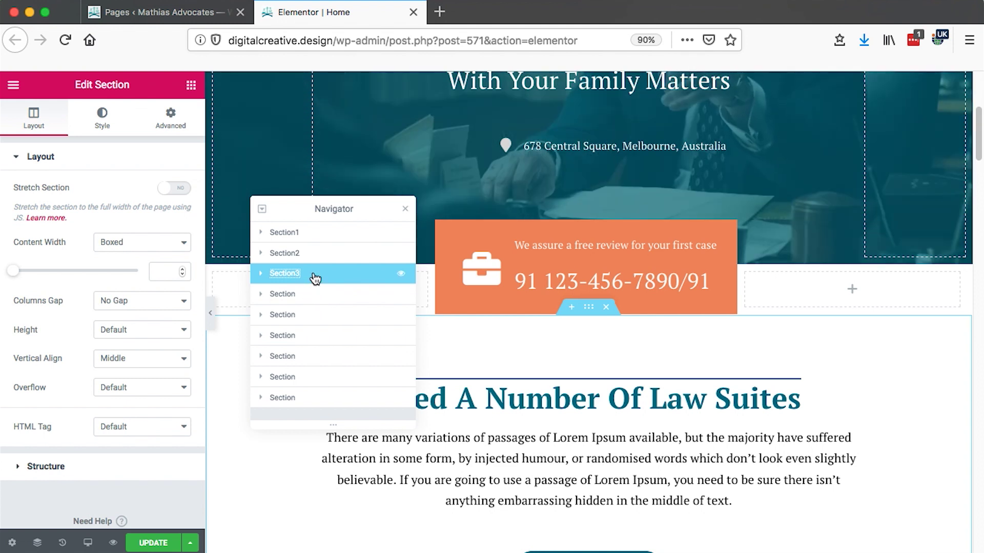
- Expand Section3 to select its column, then select the fourth section below it
click(262, 277)
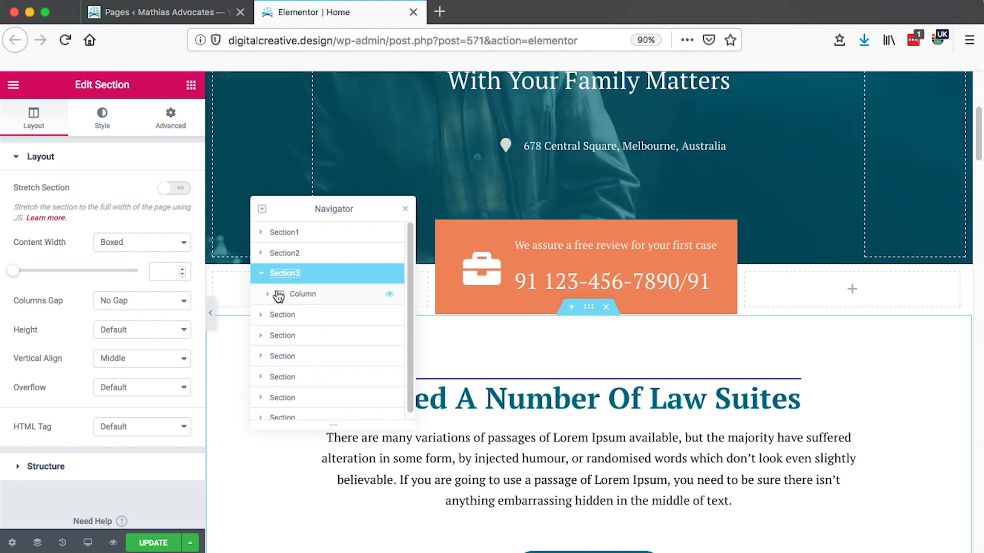
click(301, 300)
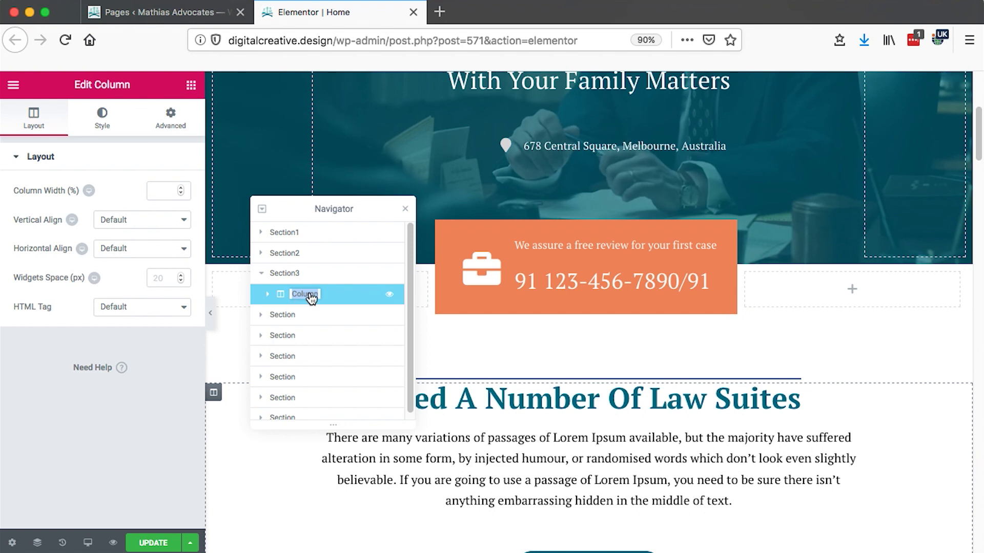
click(320, 293)
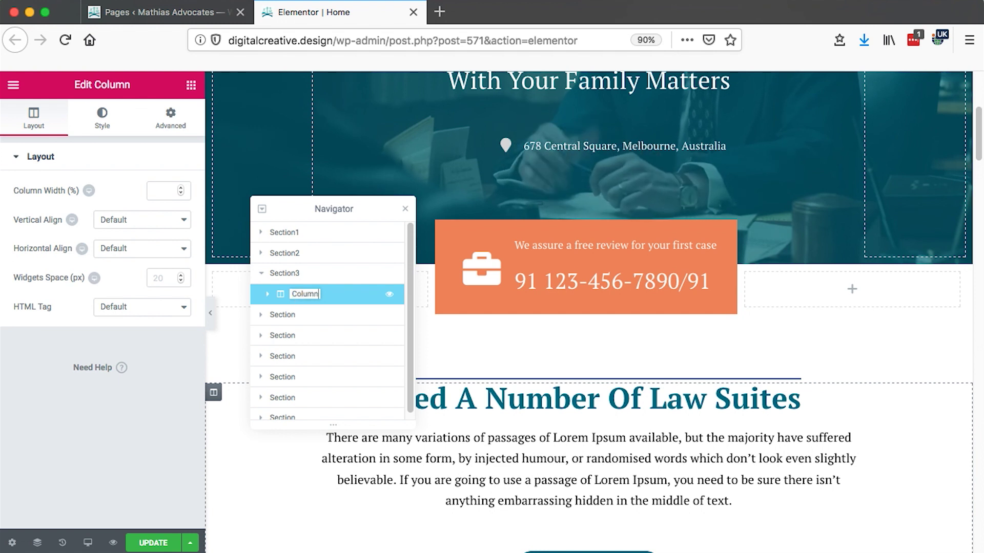
click(305, 316)
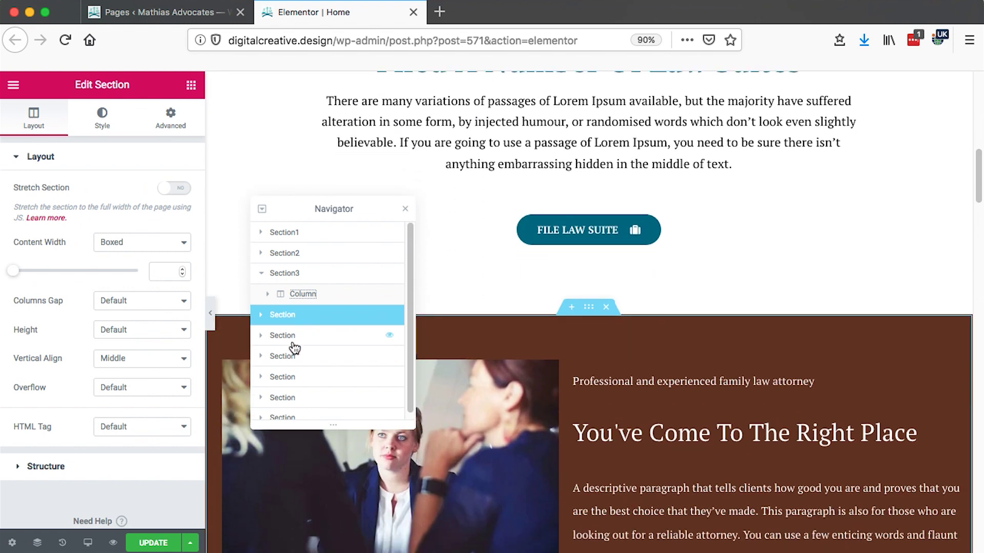
scroll(295, 348, down, 1)
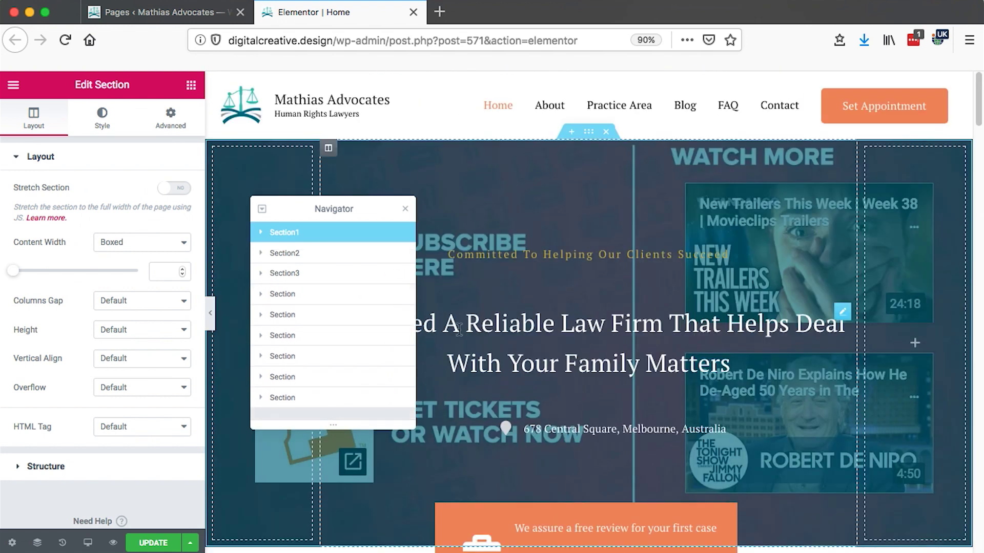
scroll(481, 385, down, 10)
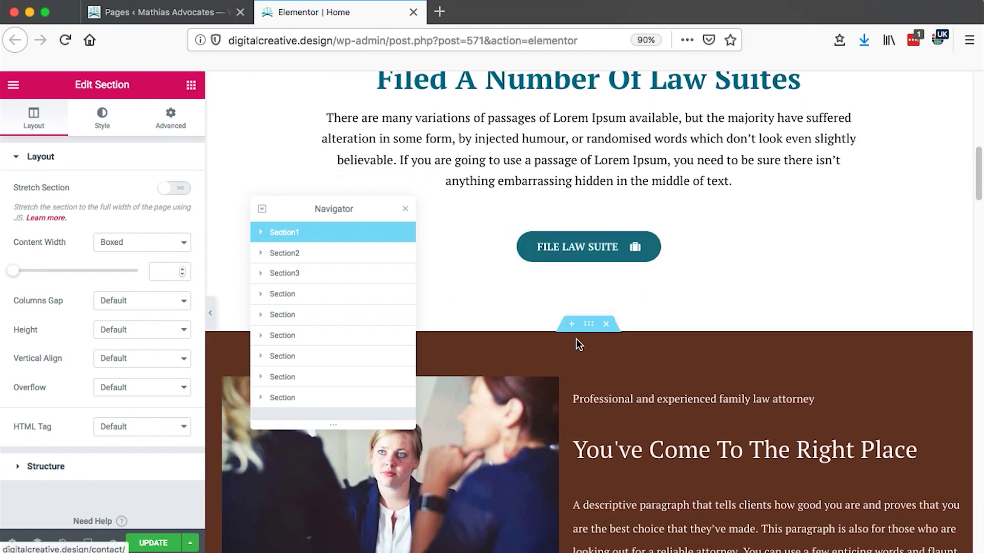
scroll(573, 359, down, 6)
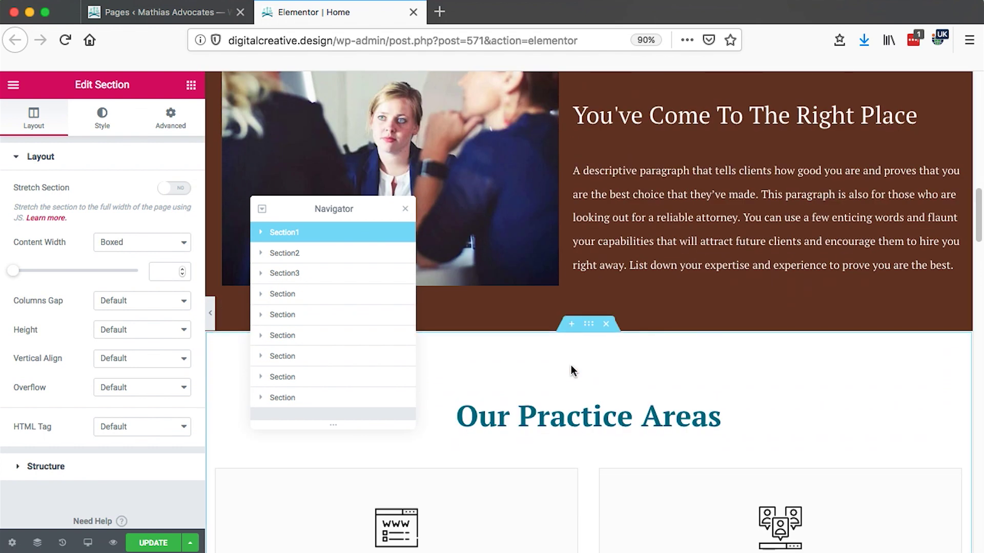
- Set the brown You've Come To The Right Place section's Advanced z-index to 10
click(282, 294)
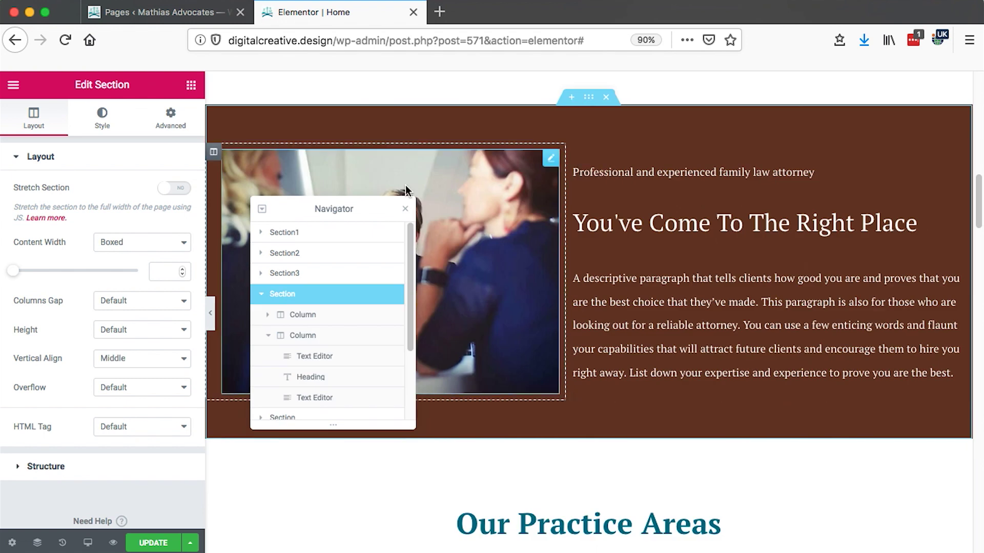
click(171, 123)
click(160, 306)
text(10)
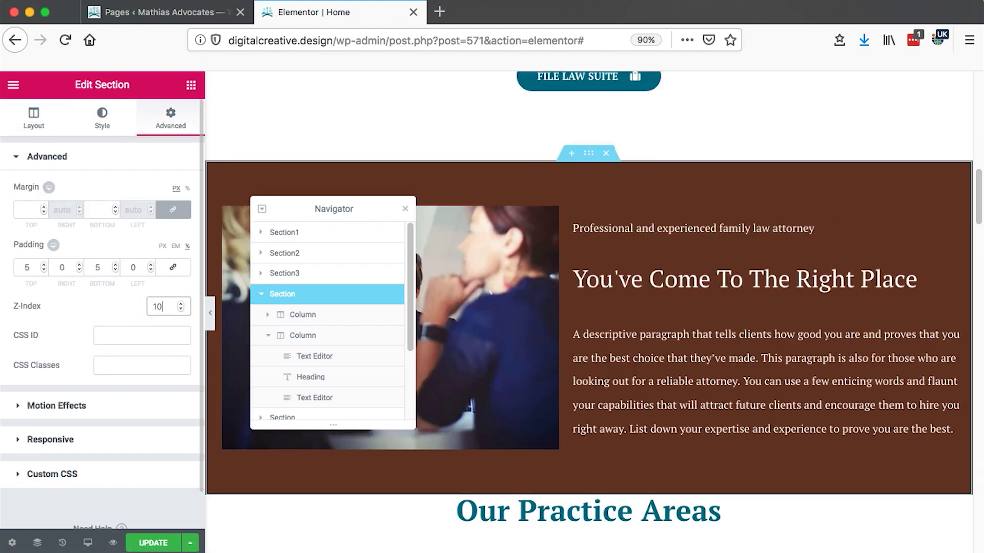
scroll(554, 478, down, 3)
- Select the Our Practice Areas section, enter 10, then recheck the brown section
click(558, 476)
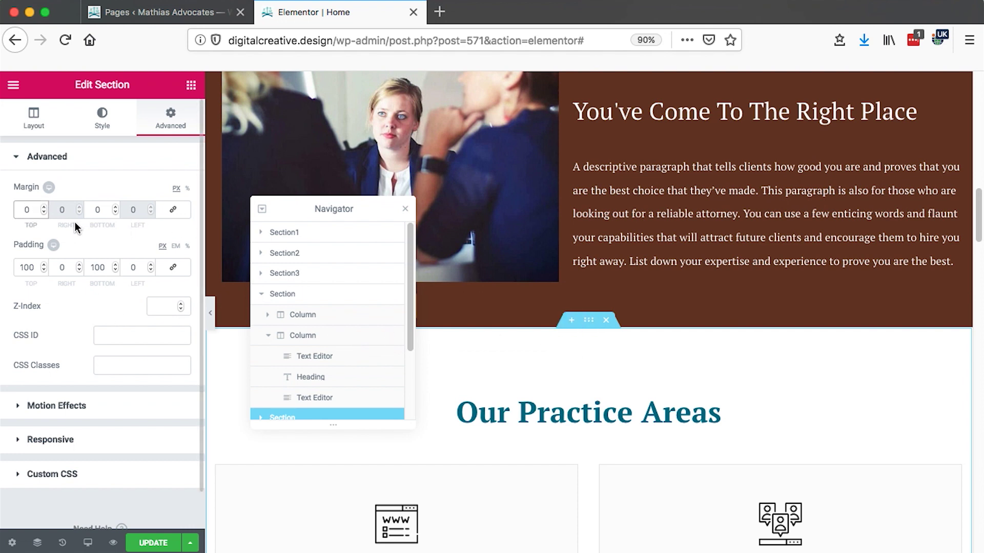
text(100)
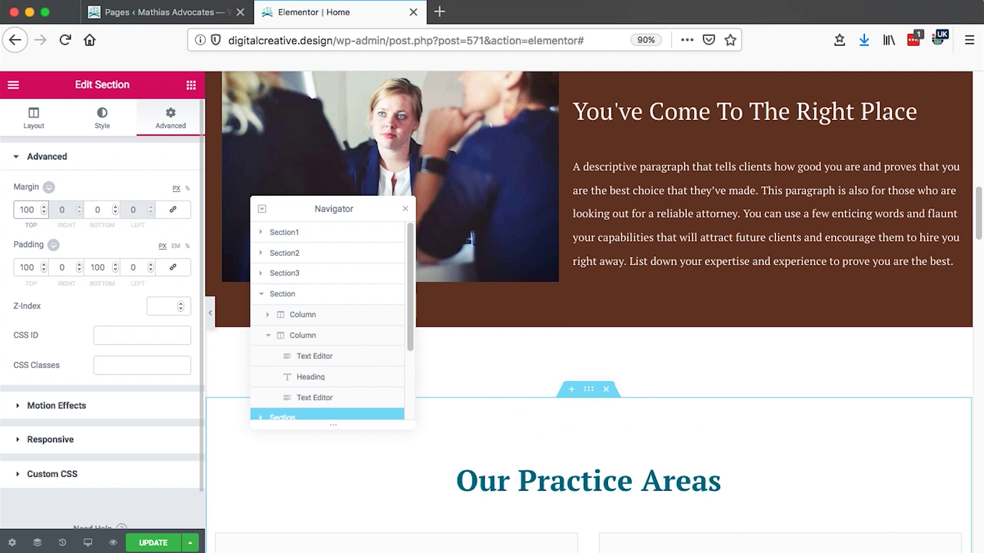
click(659, 242)
scroll(569, 265, up, 5)
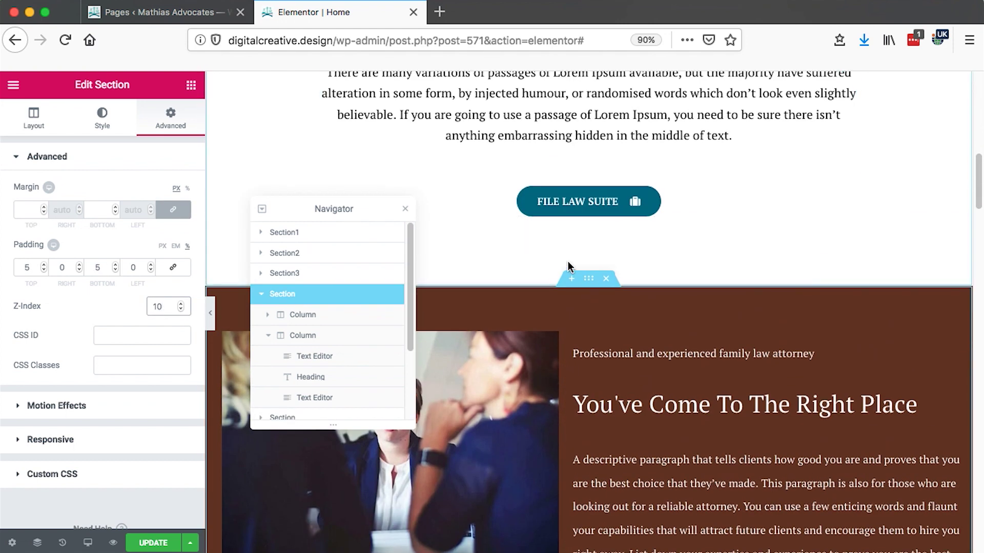
scroll(585, 315, down, 5)
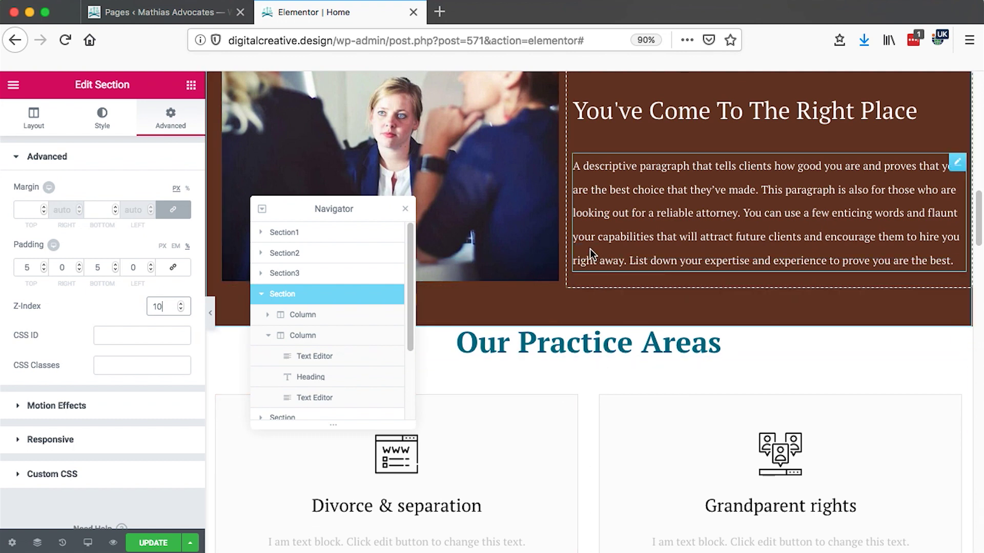
scroll(594, 376, down, 1)
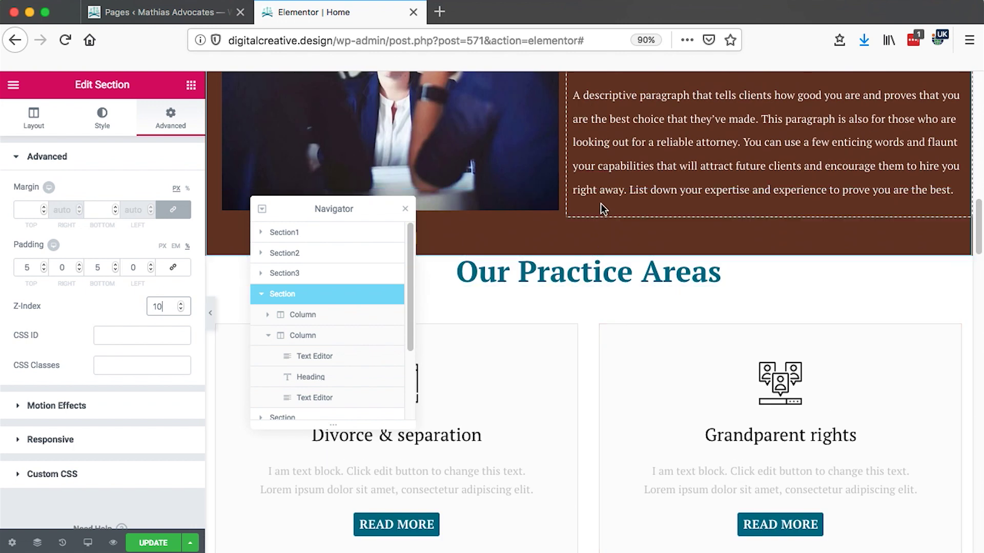
- Select the Our Practice Areas section and change its top margin from -100 to 0
click(574, 386)
click(508, 478)
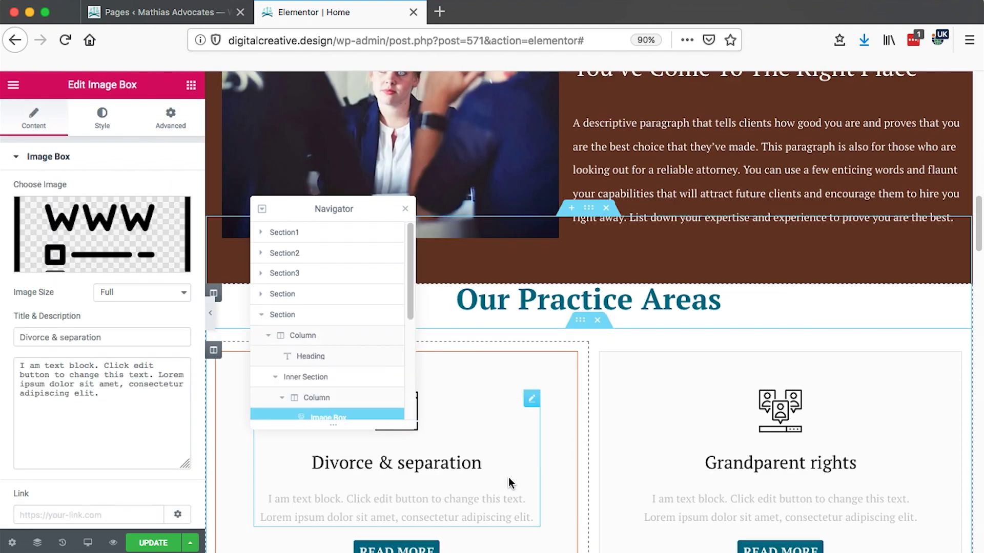
scroll(367, 371, down, 1)
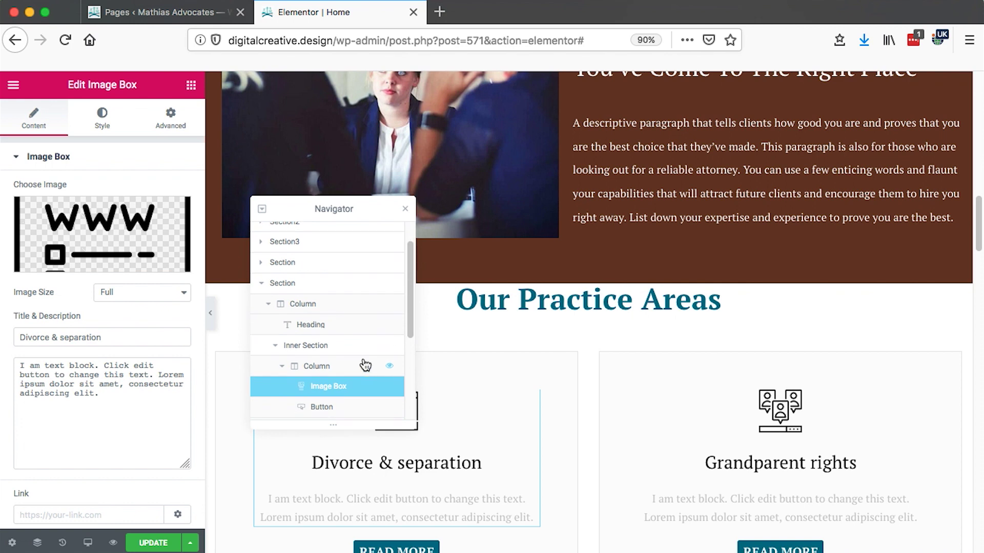
click(294, 285)
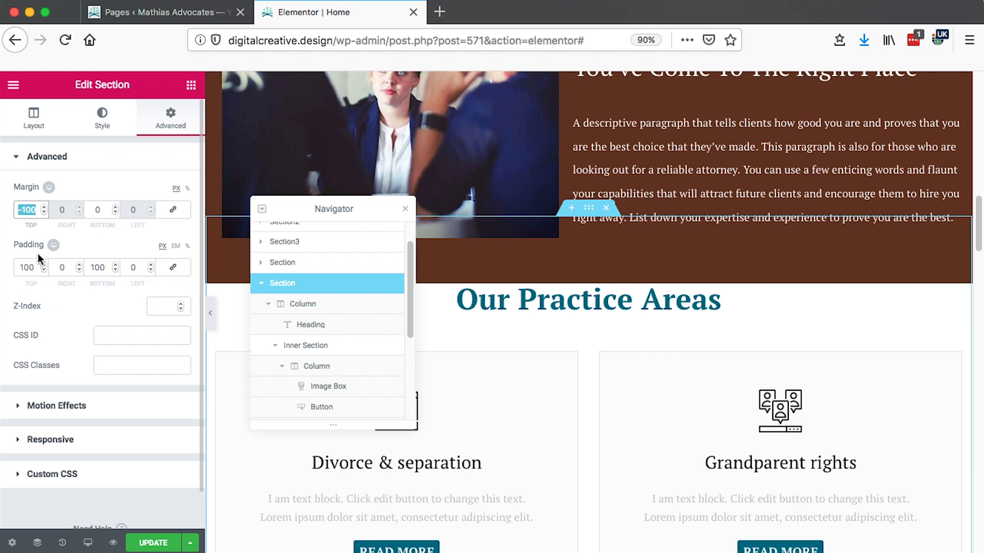
text(0)
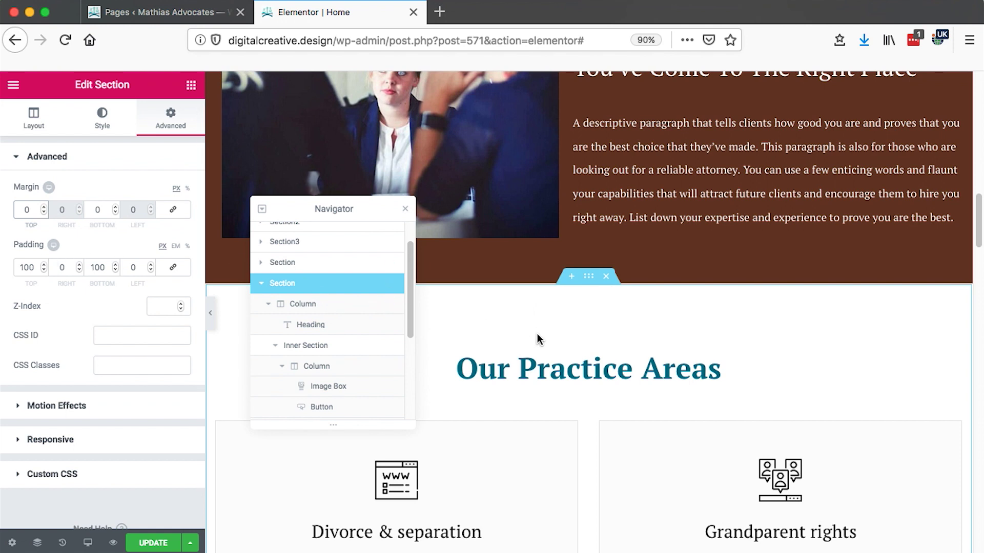
scroll(607, 179, up, 2)
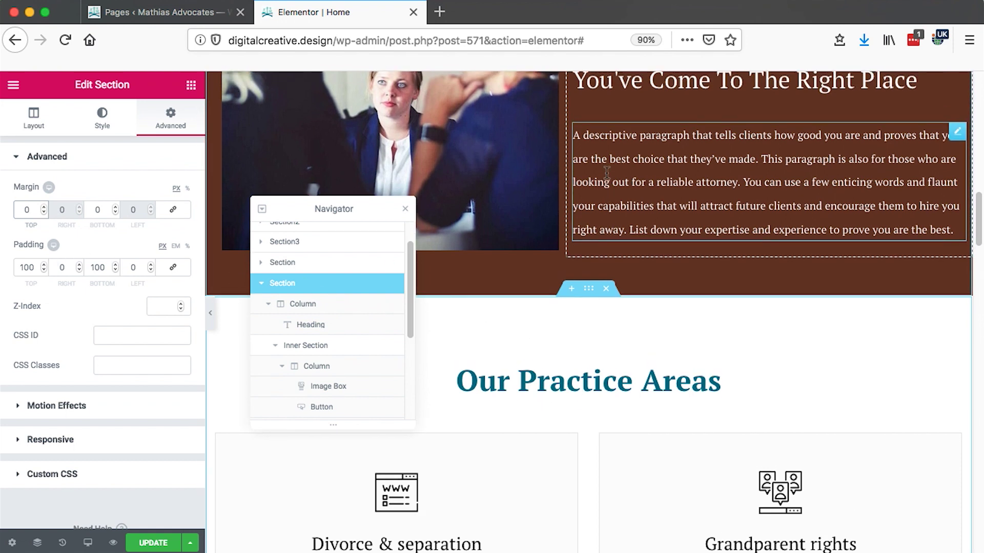
scroll(584, 315, down, 10)
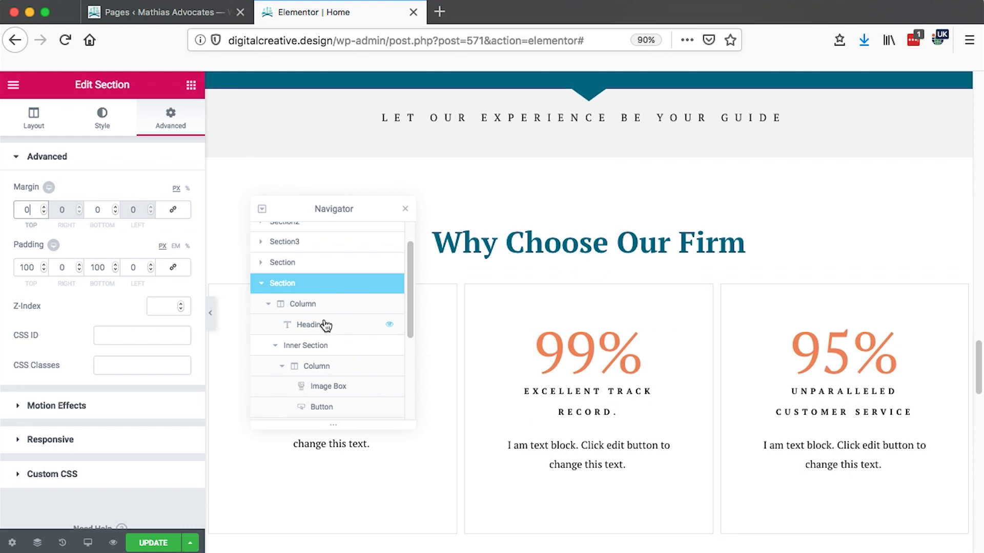
scroll(326, 328, down, 3)
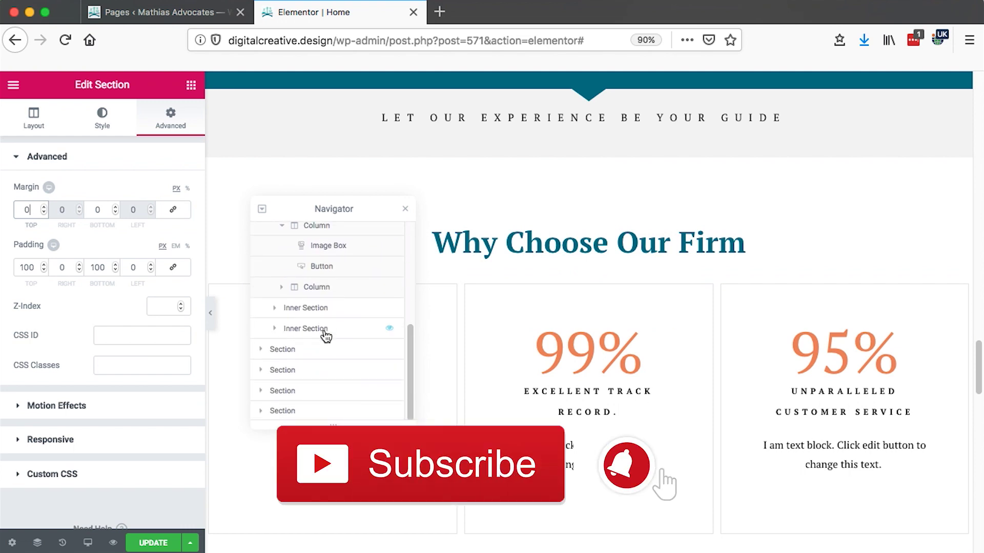
scroll(564, 358, down, 5)
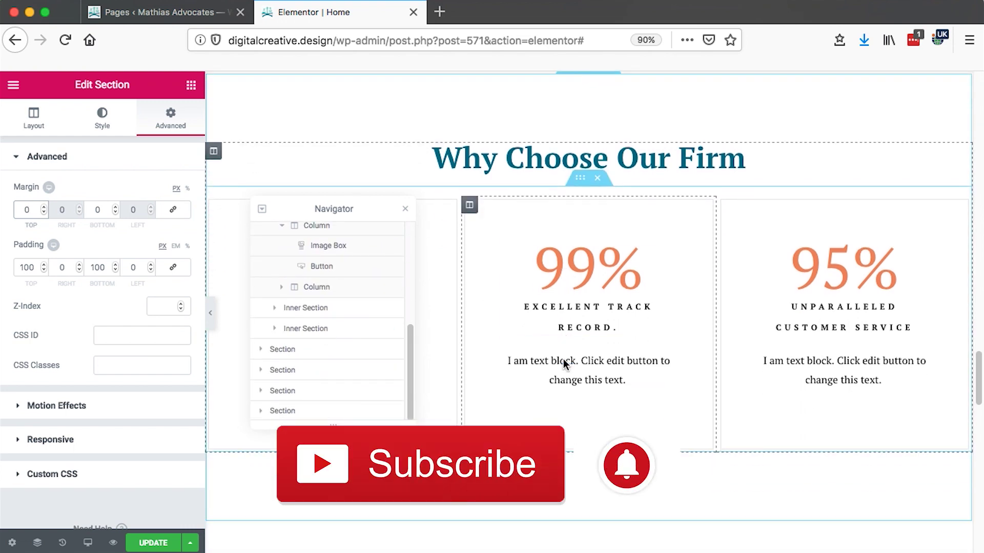